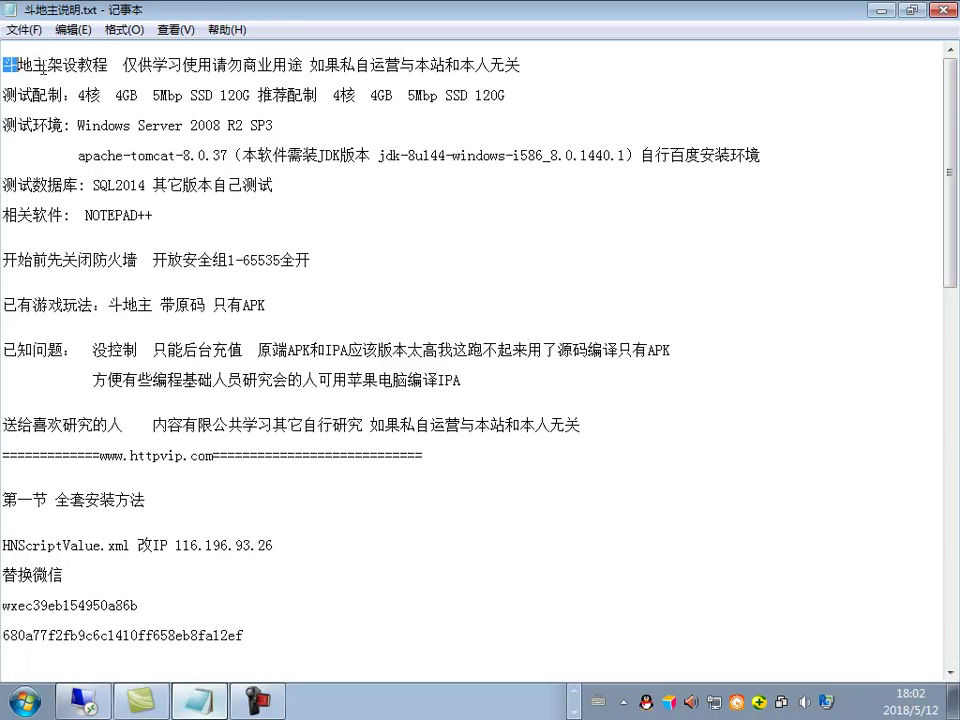
# Step: Highlight the title line of the 斗地主说明.txt setup notes in Notepad
pyautogui.moveTo(42, 66); pyautogui.dragTo(574, 67)
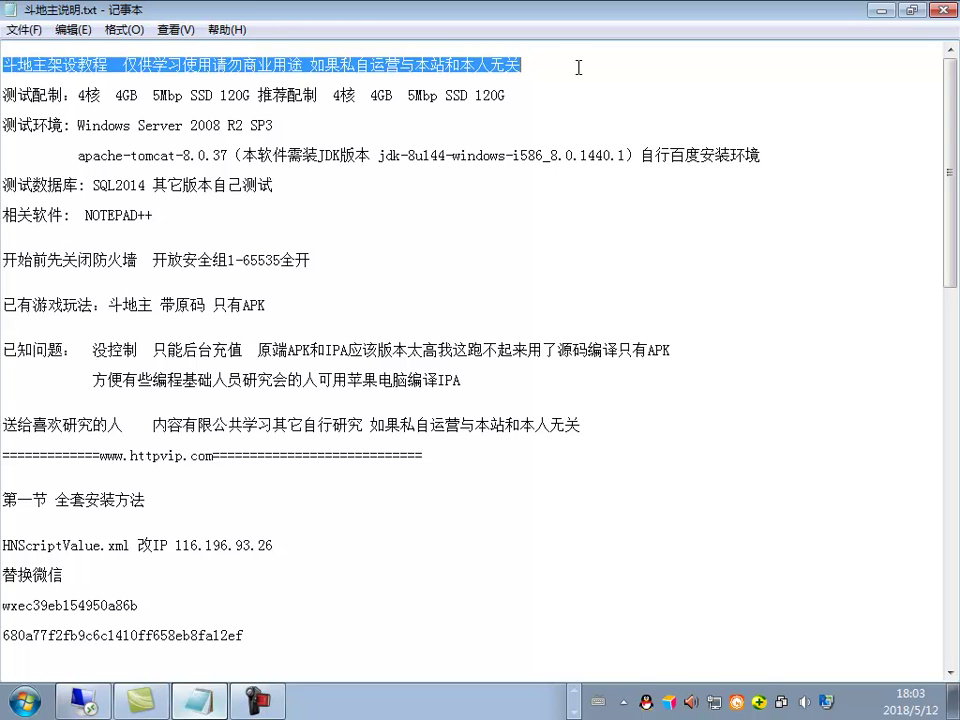
# Step: Review the test configuration, test environment and JDK version lines of the notes
pyautogui.click(398, 185)
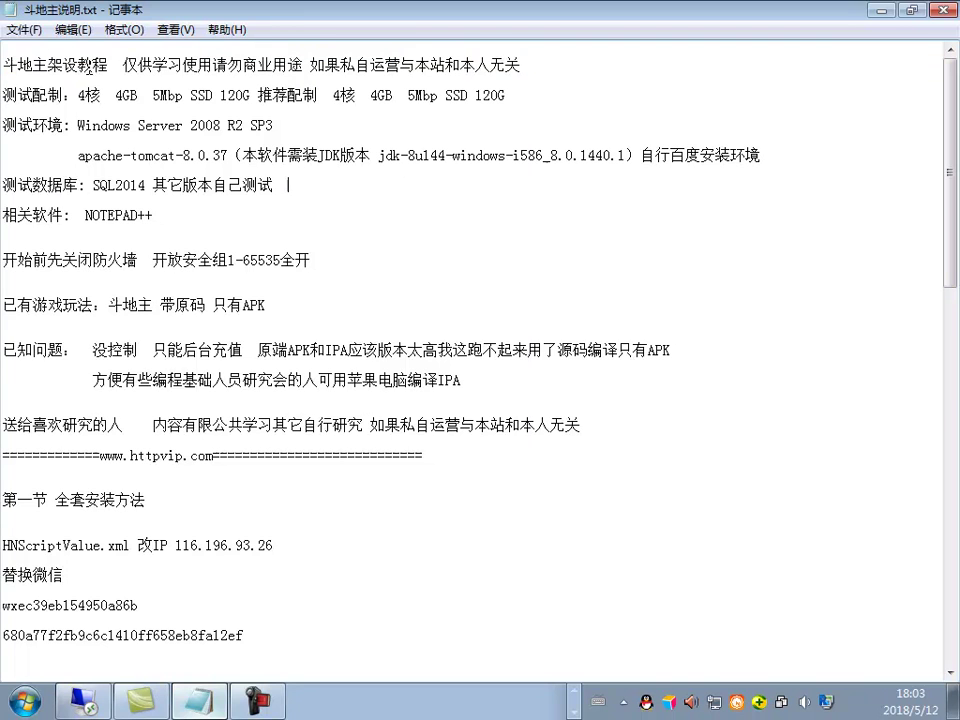
pyautogui.click(22, 29)
pyautogui.click(44, 92)
pyautogui.moveTo(3, 95); pyautogui.dragTo(505, 95)
pyautogui.moveTo(33, 126); pyautogui.dragTo(529, 128)
pyautogui.moveTo(638, 155); pyautogui.dragTo(410, 155)
pyautogui.click(518, 152)
# Step: Review the notes on existing game modes, IPA compiling, 只有APK and the httpvip divider
pyautogui.moveTo(3, 305); pyautogui.dragTo(268, 305)
pyautogui.moveTo(462, 380); pyautogui.dragTo(253, 352)
pyautogui.click(100, 367)
pyautogui.moveTo(86, 380); pyautogui.dragTo(542, 386)
pyautogui.click(542, 386)
pyautogui.moveTo(213, 305); pyautogui.dragTo(265, 306)
pyautogui.click(606, 461)
pyautogui.moveTo(606, 461); pyautogui.dragTo(107, 425)
# Step: Scroll through the rest of the notes, then minimize Notepad
pyautogui.scroll(-11, 193, 486)
pyautogui.moveTo(138, 505); pyautogui.dragTo(204, 187)
pyautogui.click(375, 272)
pyautogui.scroll(11, 375, 272)
pyautogui.scroll(-3, 697, 175)
pyautogui.scroll(-2, 697, 178)
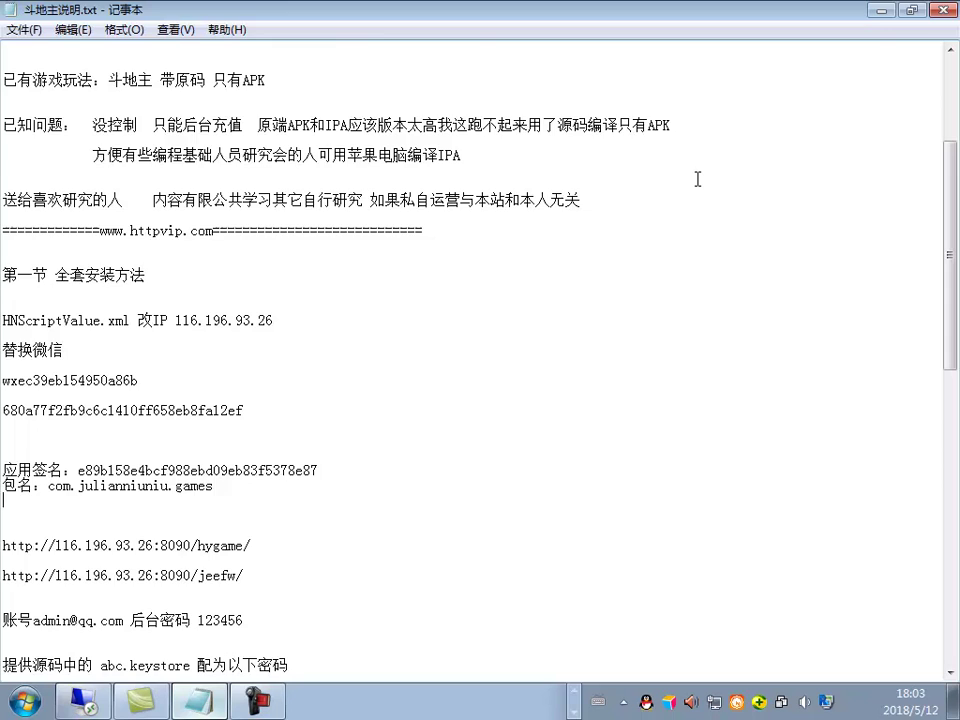
pyautogui.scroll(5, 859, 100)
pyautogui.click(880, 14)
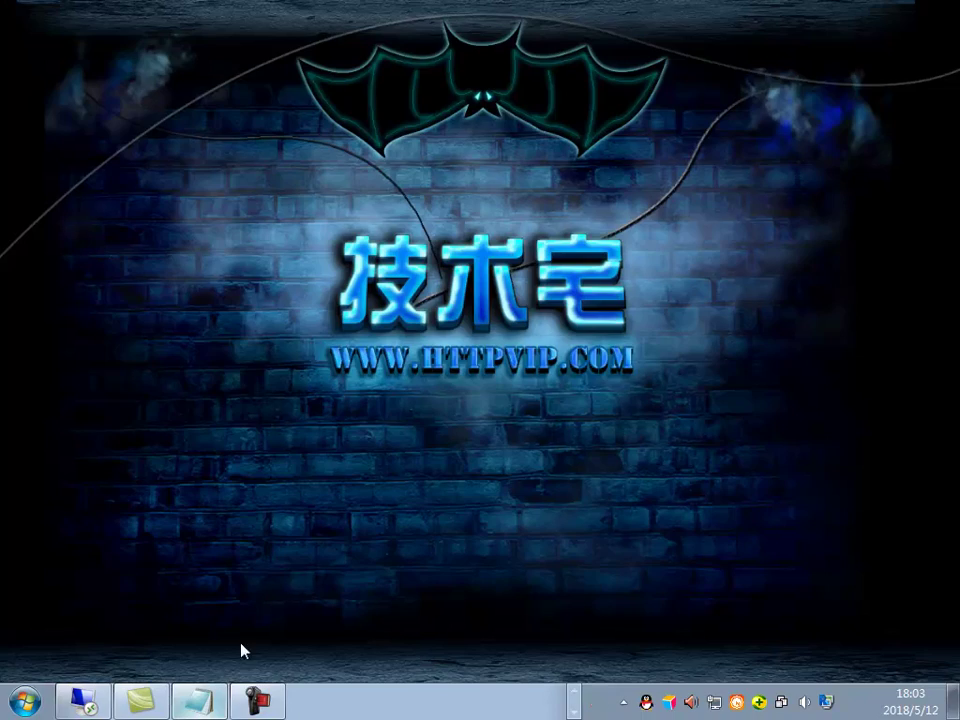
# Step: Check the files in the old DATA\DATA folder under 疯狂斗地主, then return to 疯狂斗地主
pyautogui.click(83, 700)
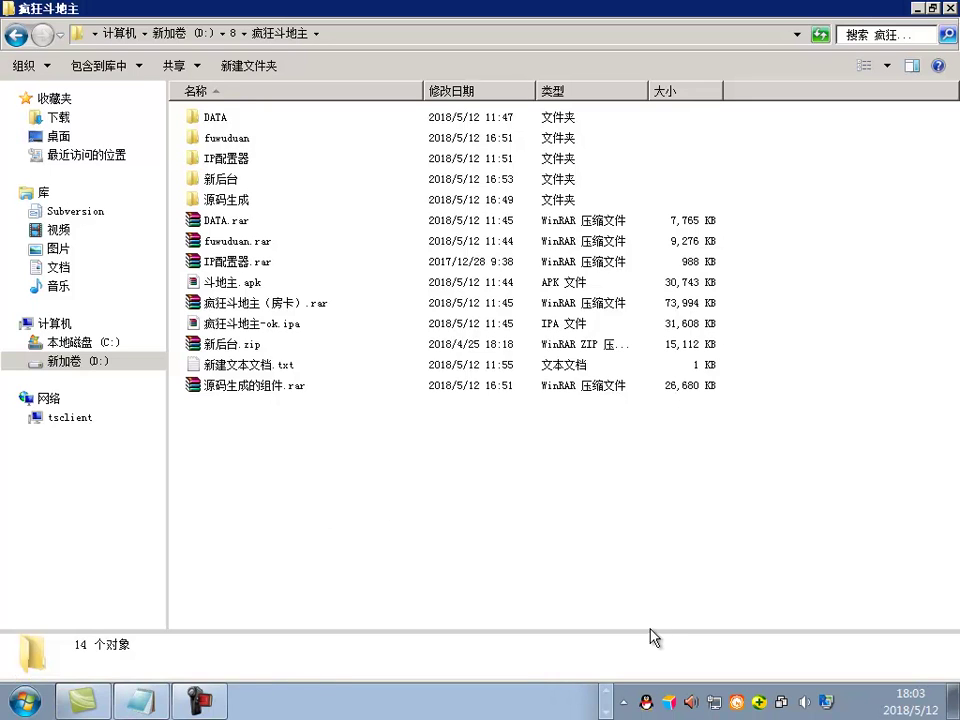
pyautogui.moveTo(559, 216); pyautogui.dragTo(561, 606)
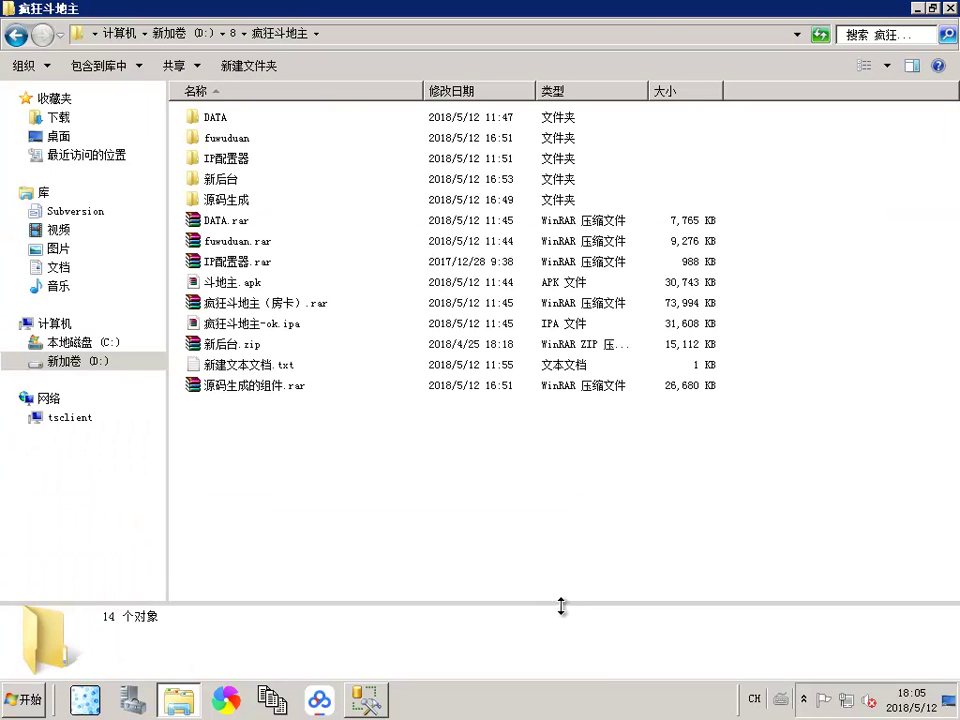
pyautogui.click(242, 220)
pyautogui.doubleClick(230, 120)
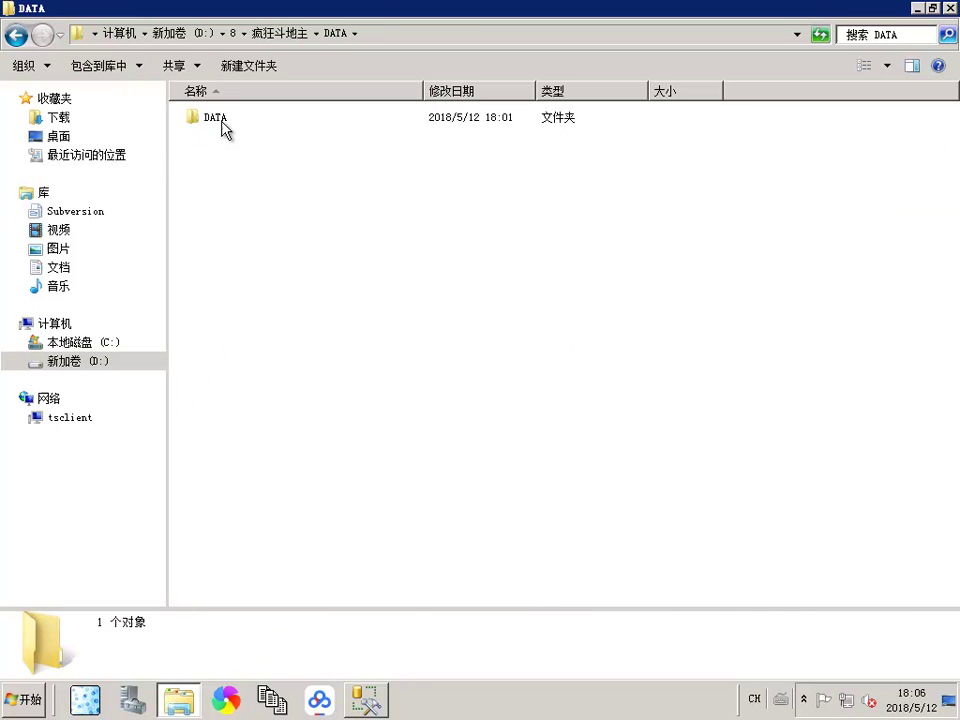
pyautogui.doubleClick(218, 120)
pyautogui.press('BackSpace')
pyautogui.press('BackSpace')
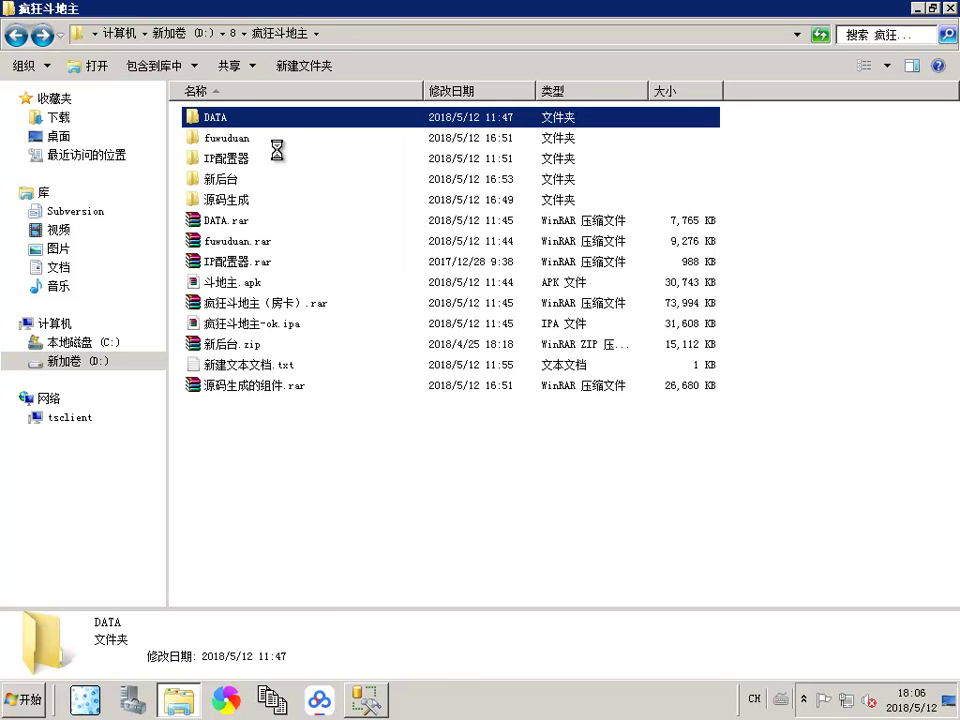
# Step: Delete the old DATA folder and extract DATA.rar to DATA\
pyautogui.press('Delete')
pyautogui.click(588, 432)
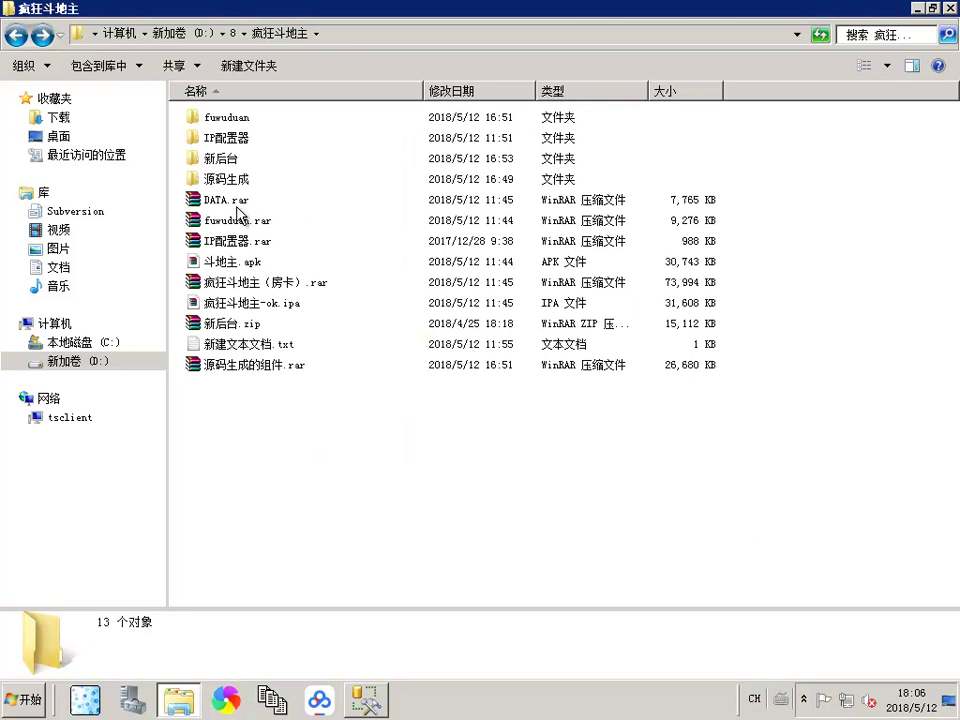
pyautogui.rightClick(238, 203)
pyautogui.click(300, 285)
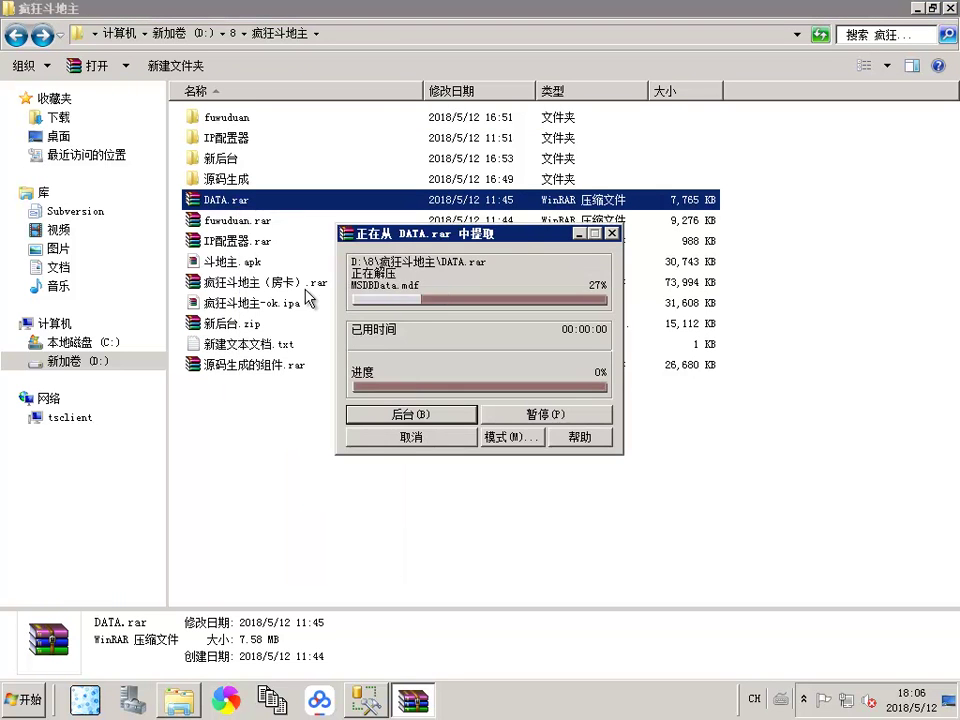
# Step: Copy the 疯狂斗地主 folder address as text and switch to SQL Server Management Studio
pyautogui.rightClick(364, 40)
pyautogui.click(390, 50)
pyautogui.rightClick(366, 37)
pyautogui.click(410, 60)
pyautogui.click(366, 702)
# Step: Start attaching databases and add jeefwtwo.mdf from the pasted DATA\DATA path
pyautogui.rightClick(86, 143)
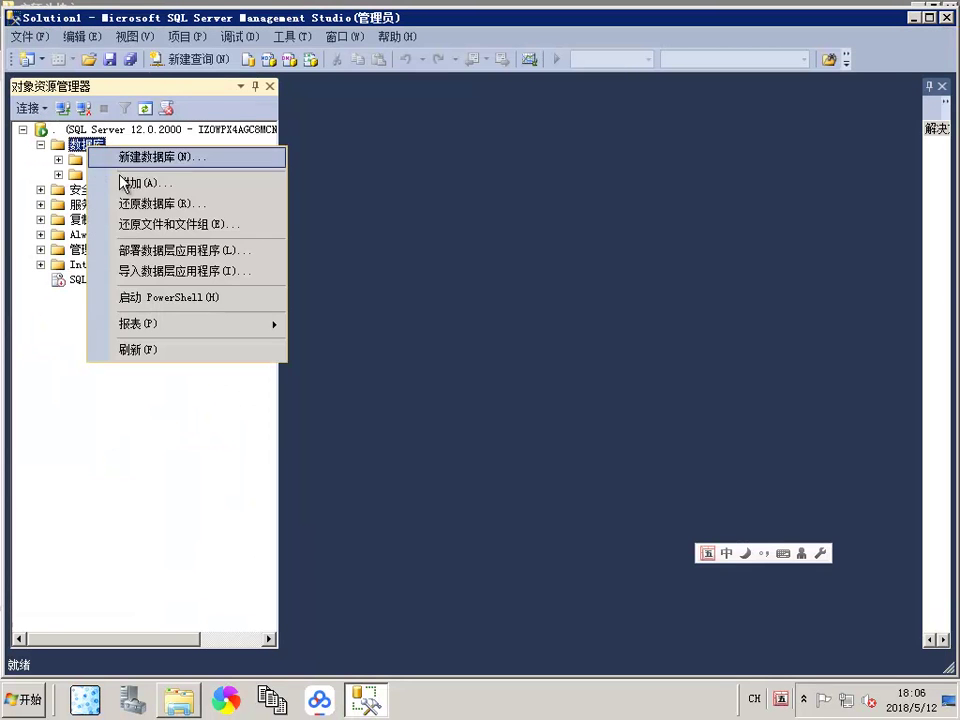
pyautogui.click(170, 183)
pyautogui.click(700, 317)
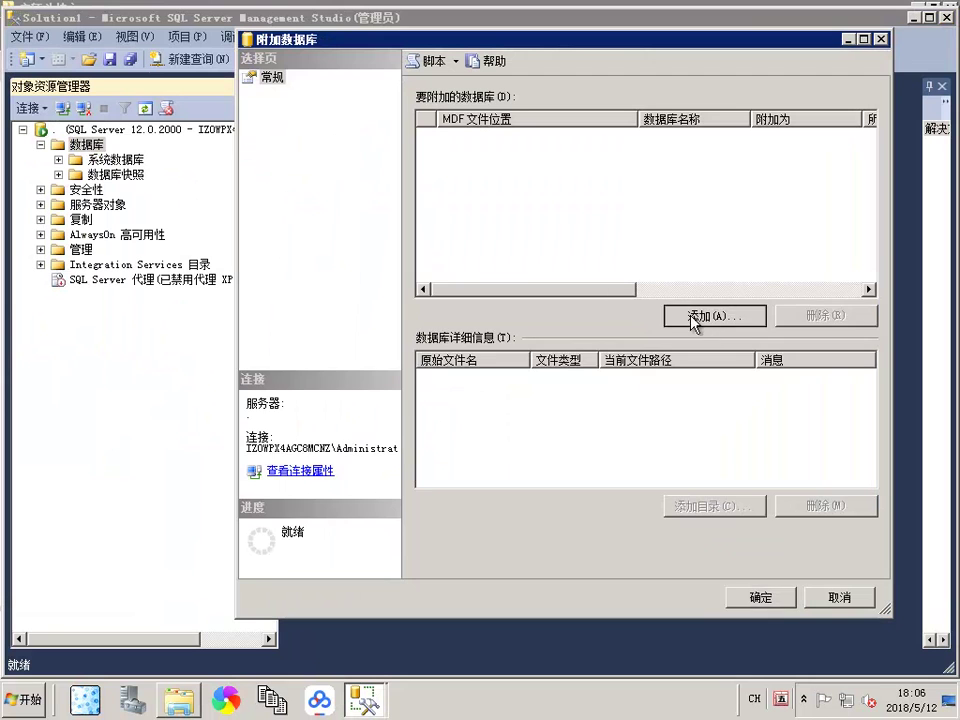
pyautogui.click(537, 470)
pyautogui.write('D:\\8\\疯狂斗地主')
pyautogui.click(679, 497)
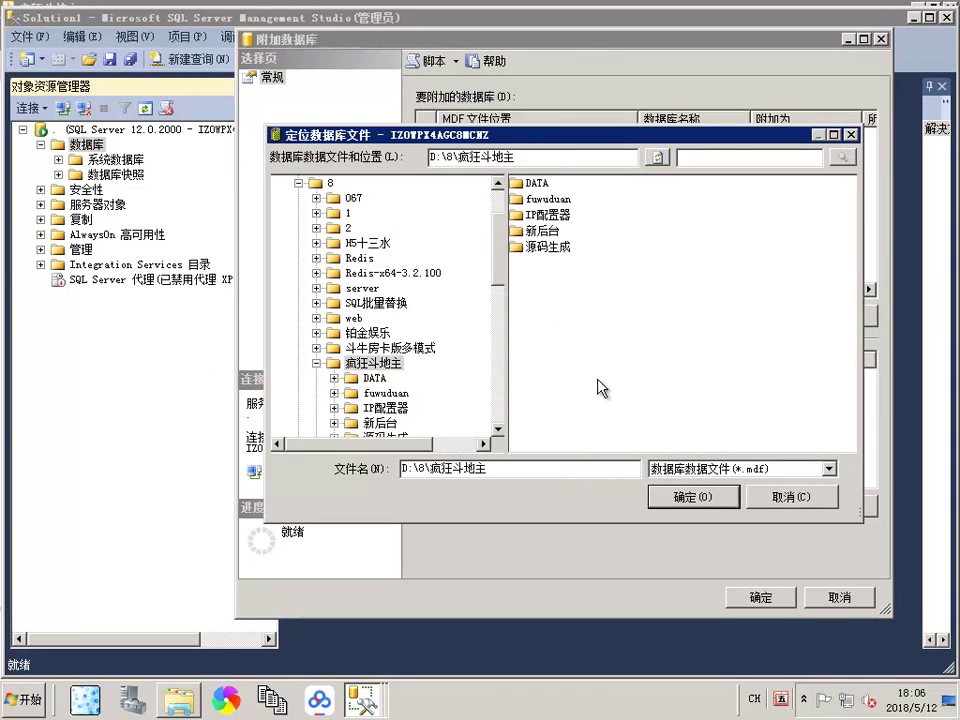
pyautogui.doubleClick(537, 186)
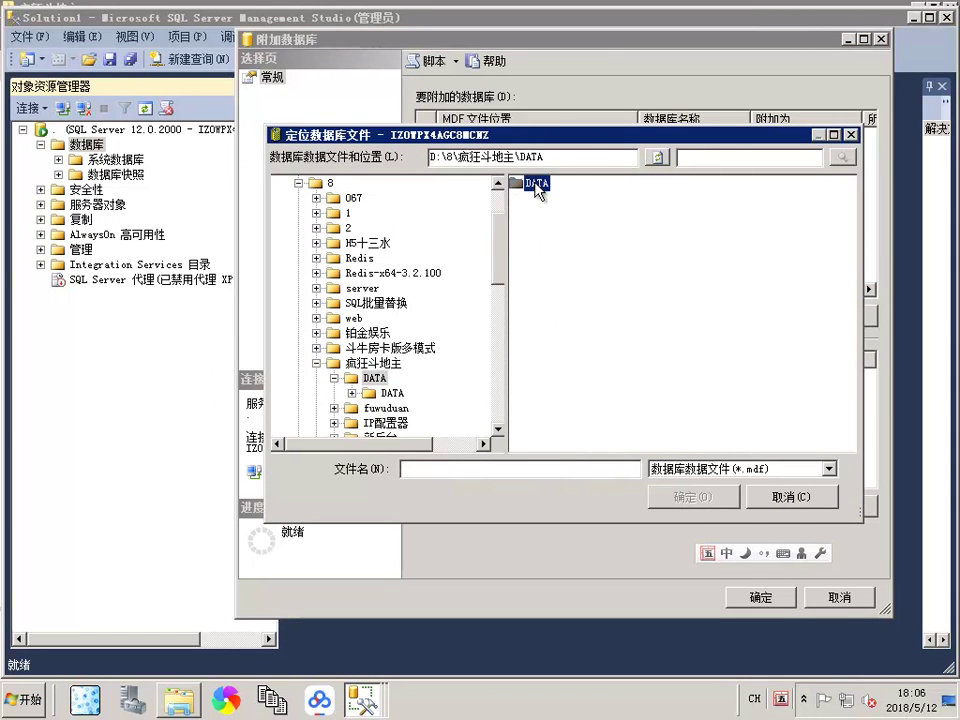
pyautogui.doubleClick(516, 186)
pyautogui.click(566, 184)
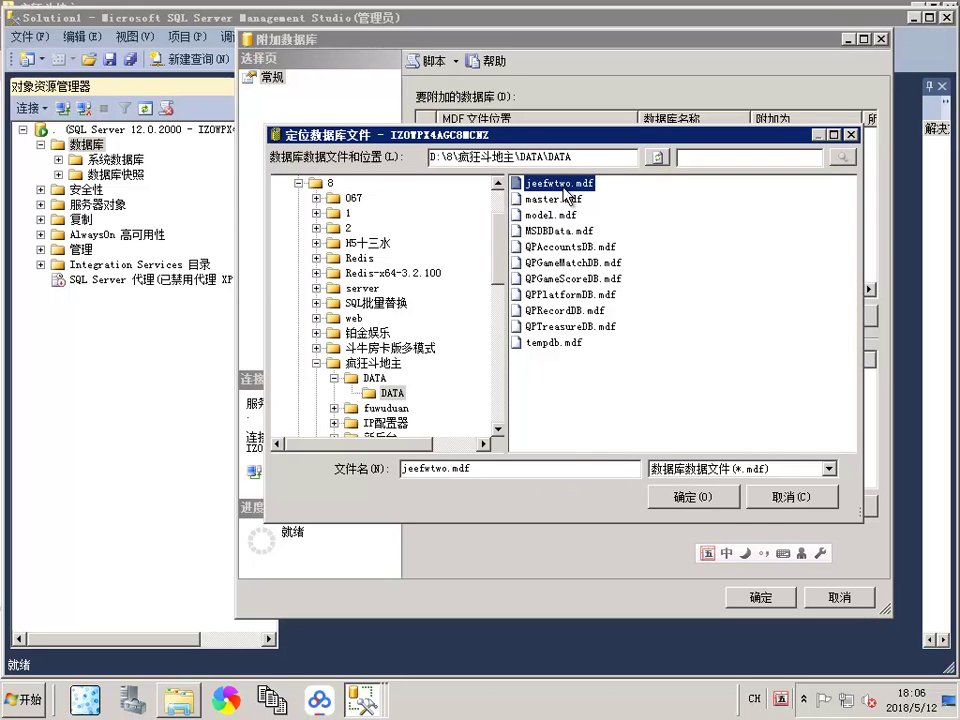
pyautogui.click(719, 505)
# Step: Add QPAccountsDB.mdf, QPGameMatchDB.mdf and QPGameScoreDB.mdf to the attach list
pyautogui.click(671, 313)
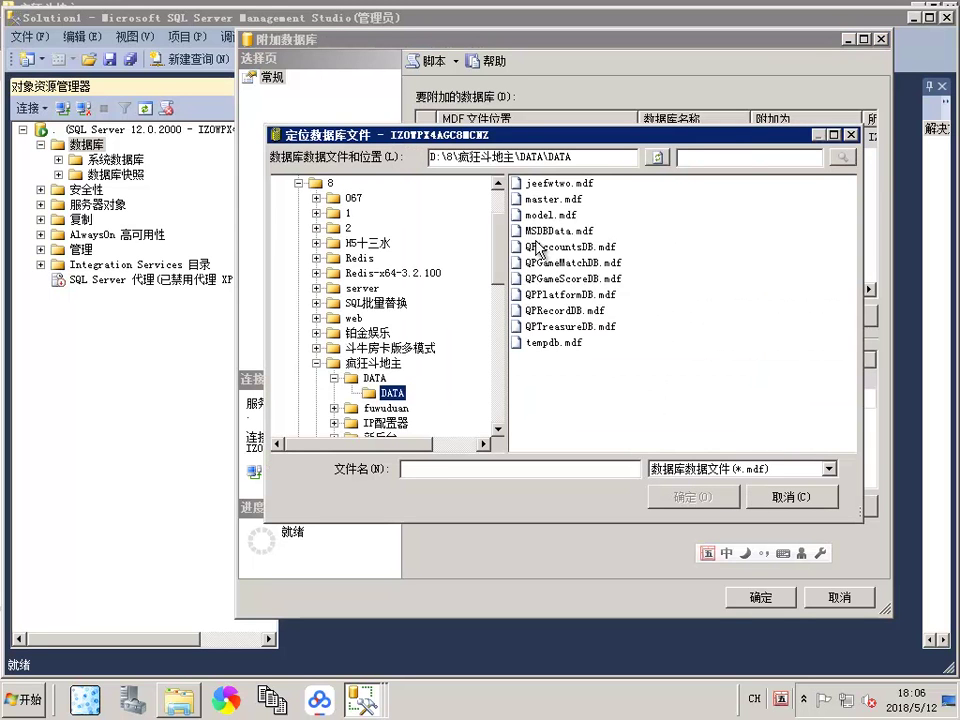
pyautogui.doubleClick(548, 249)
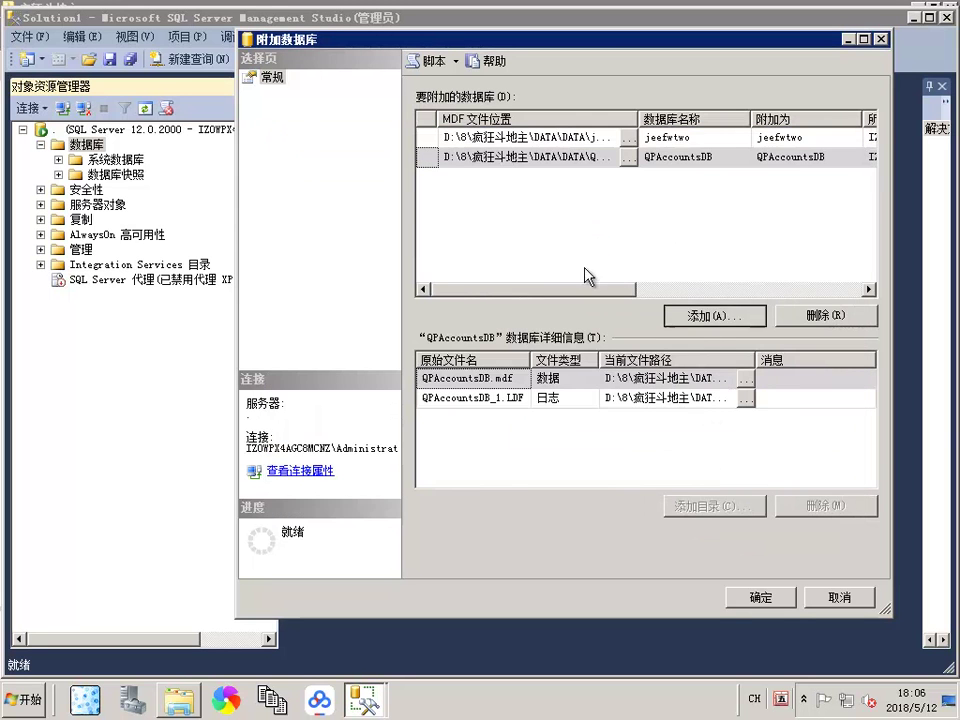
pyautogui.click(680, 313)
pyautogui.click(541, 262)
pyautogui.click(700, 497)
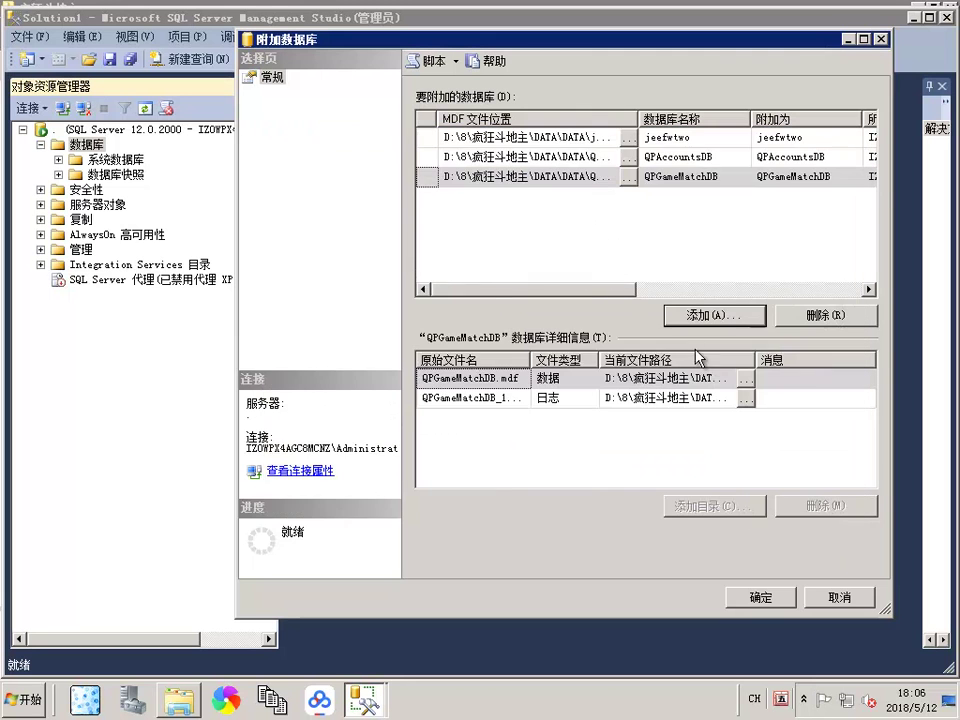
pyautogui.click(707, 313)
pyautogui.click(560, 262)
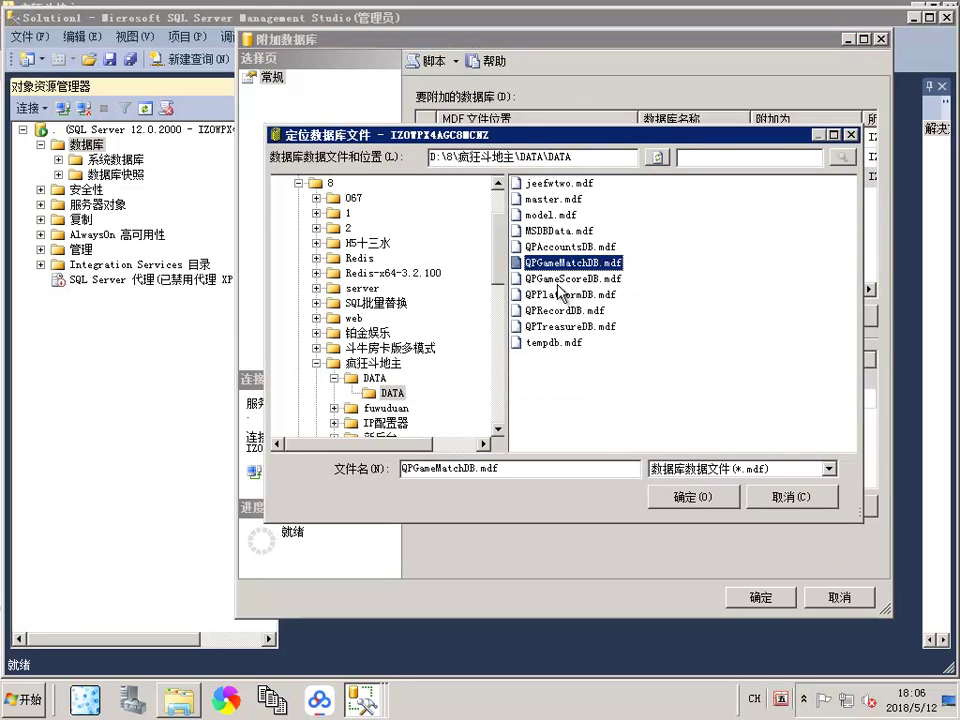
pyautogui.click(572, 278)
pyautogui.click(676, 497)
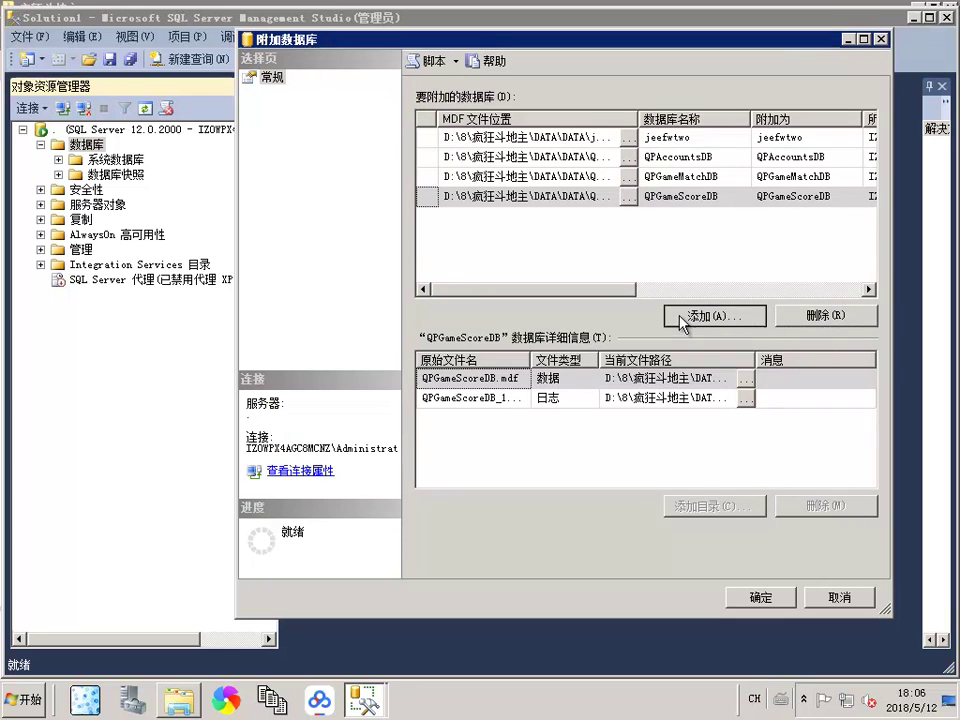
# Step: Add QPPlatformDB.mdf, QPRecordDB.mdf and QPTreasureDB.mdf, then attach all seven databases
pyautogui.click(700, 315)
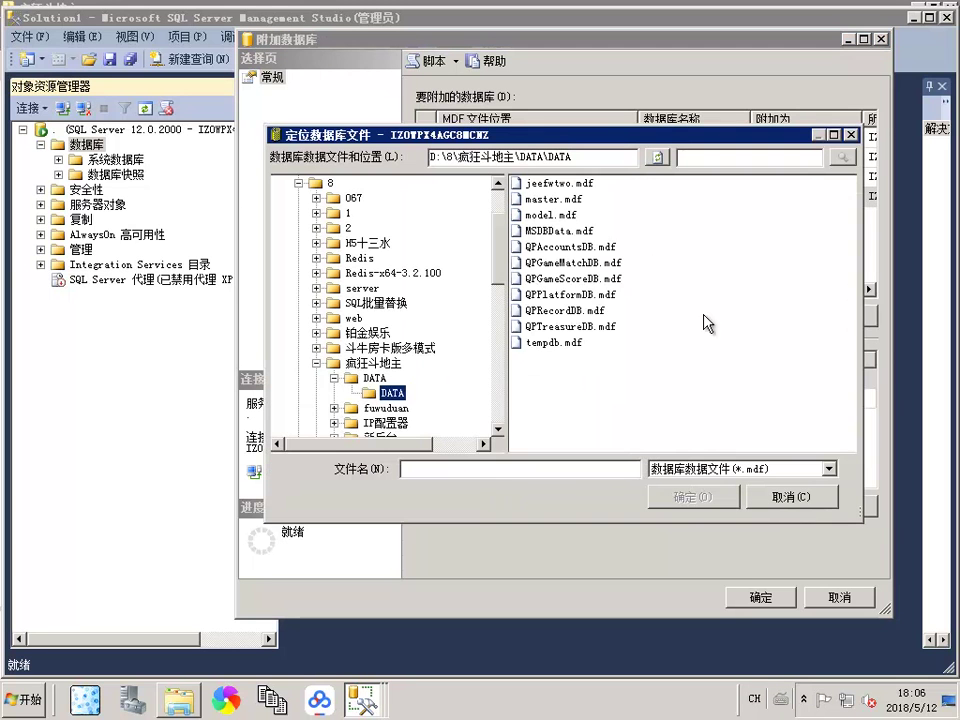
pyautogui.click(555, 300)
pyautogui.click(678, 487)
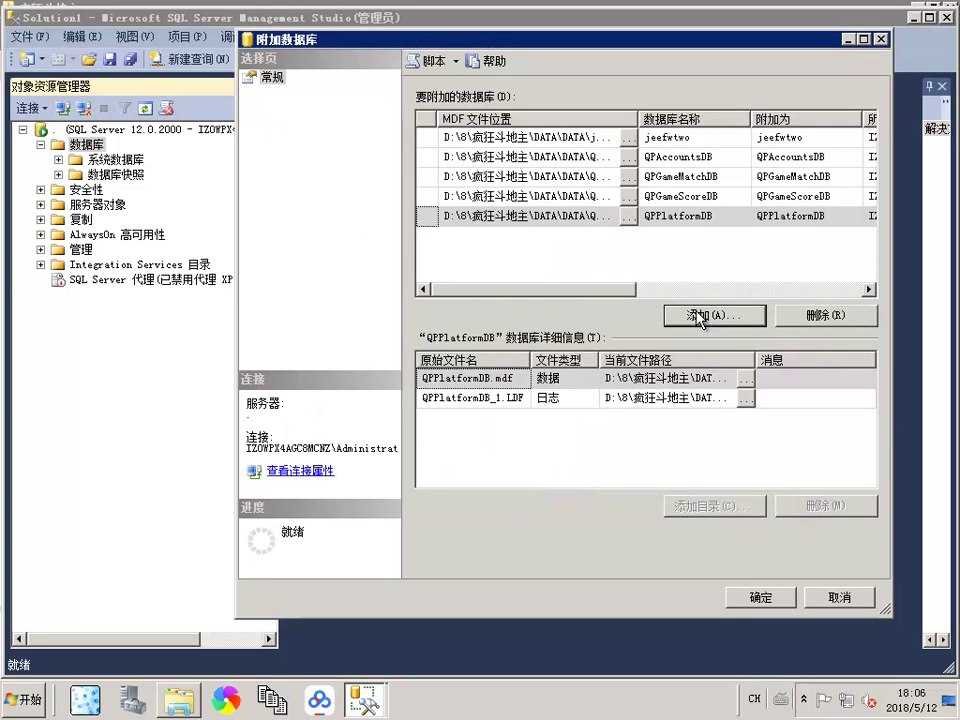
pyautogui.click(700, 315)
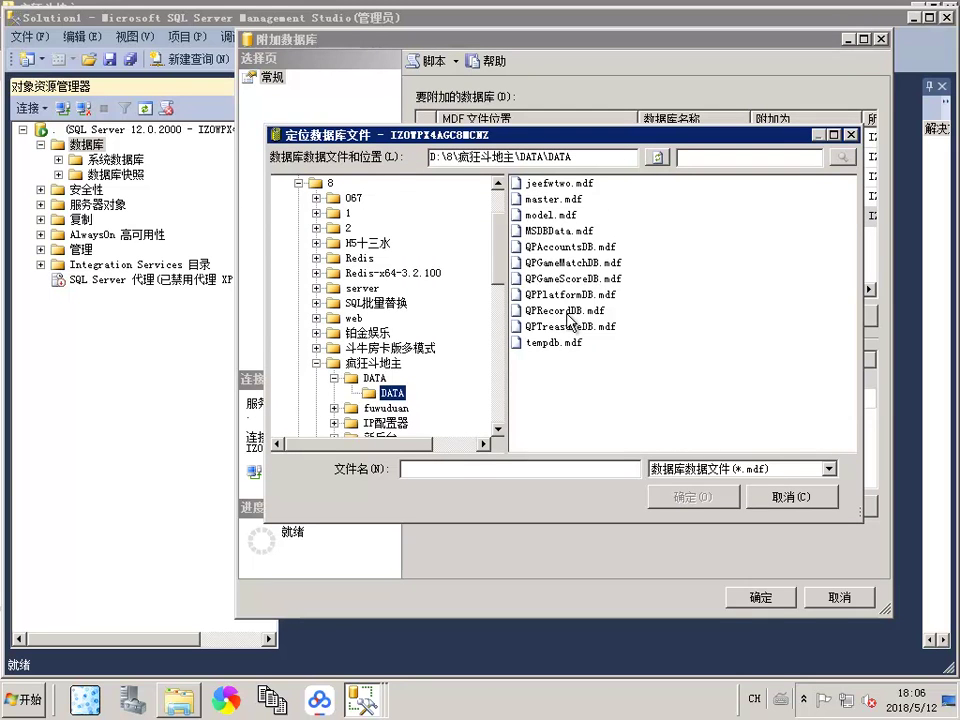
pyautogui.click(568, 314)
pyautogui.click(684, 496)
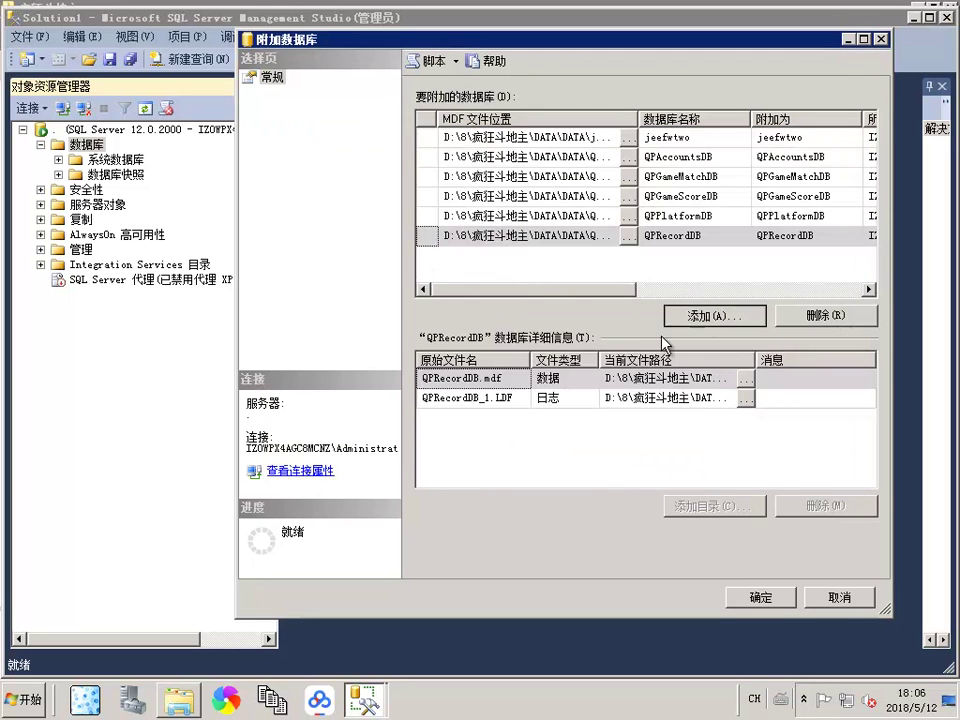
pyautogui.click(694, 326)
pyautogui.click(533, 328)
pyautogui.click(683, 495)
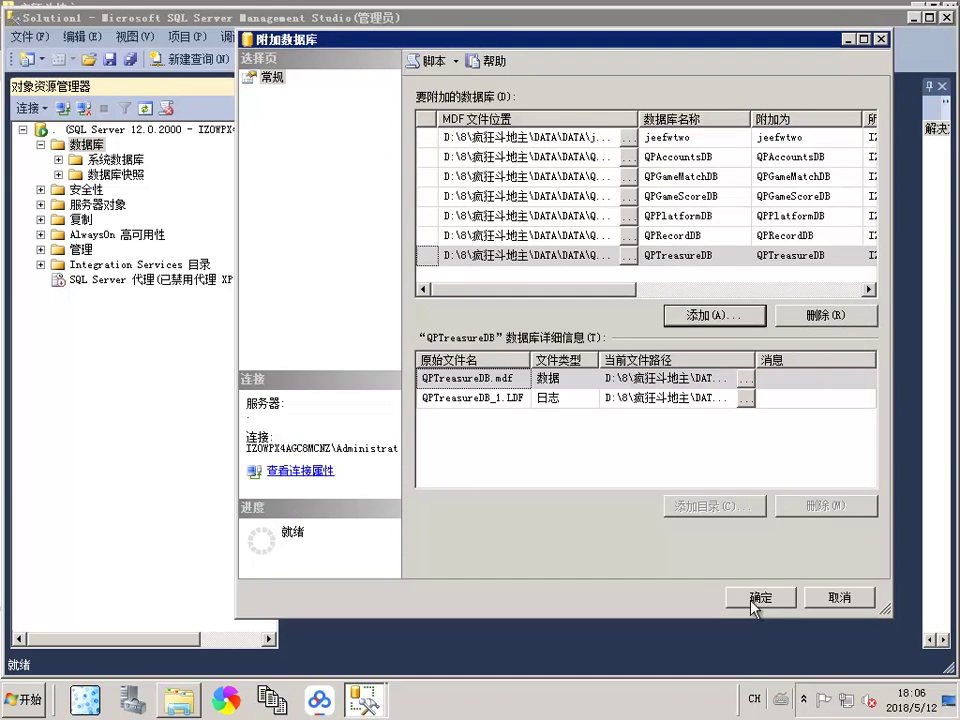
pyautogui.click(756, 600)
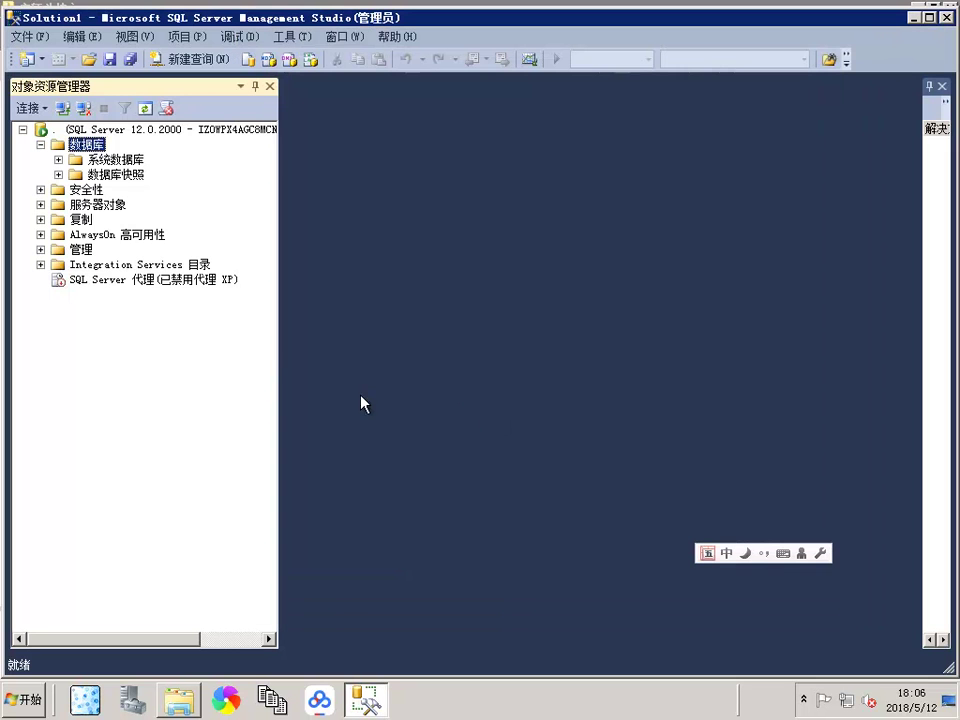
# Step: Refresh Databases and open the top 200 rows of QPPlatformDB's dbo.DataBaseInfo for editing
pyautogui.rightClick(86, 145)
pyautogui.click(135, 342)
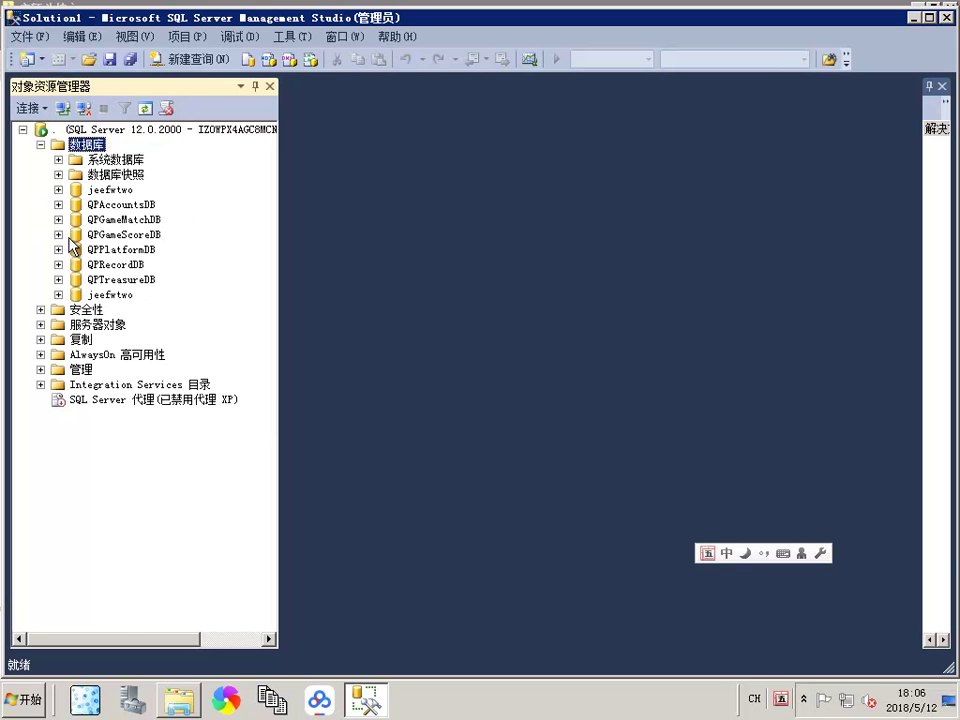
pyautogui.click(58, 249)
pyautogui.click(76, 279)
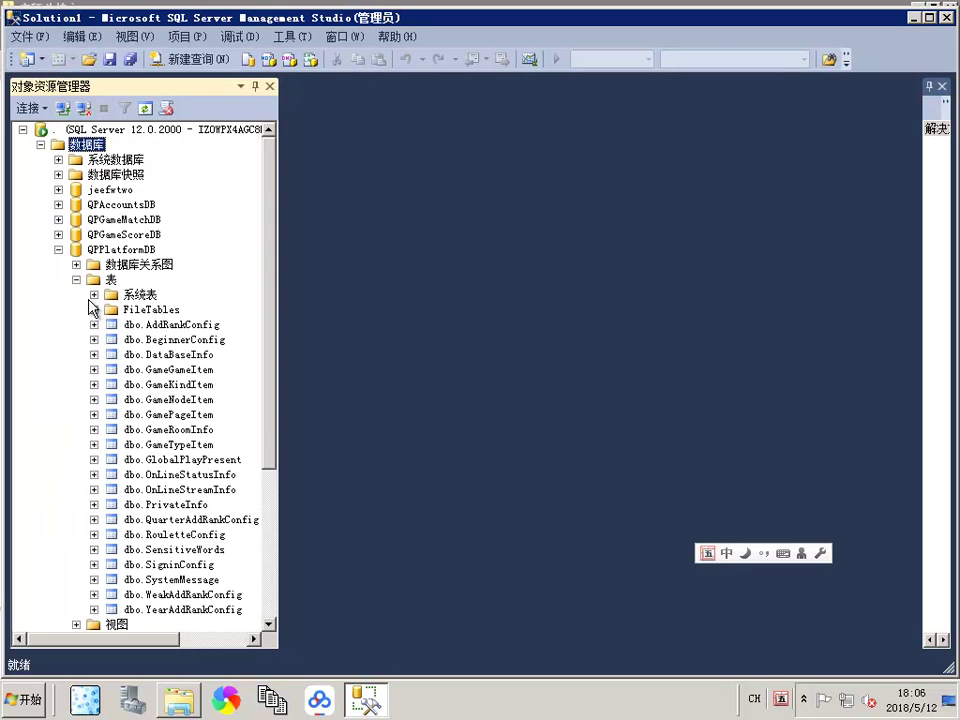
pyautogui.rightClick(200, 355)
pyautogui.click(230, 355)
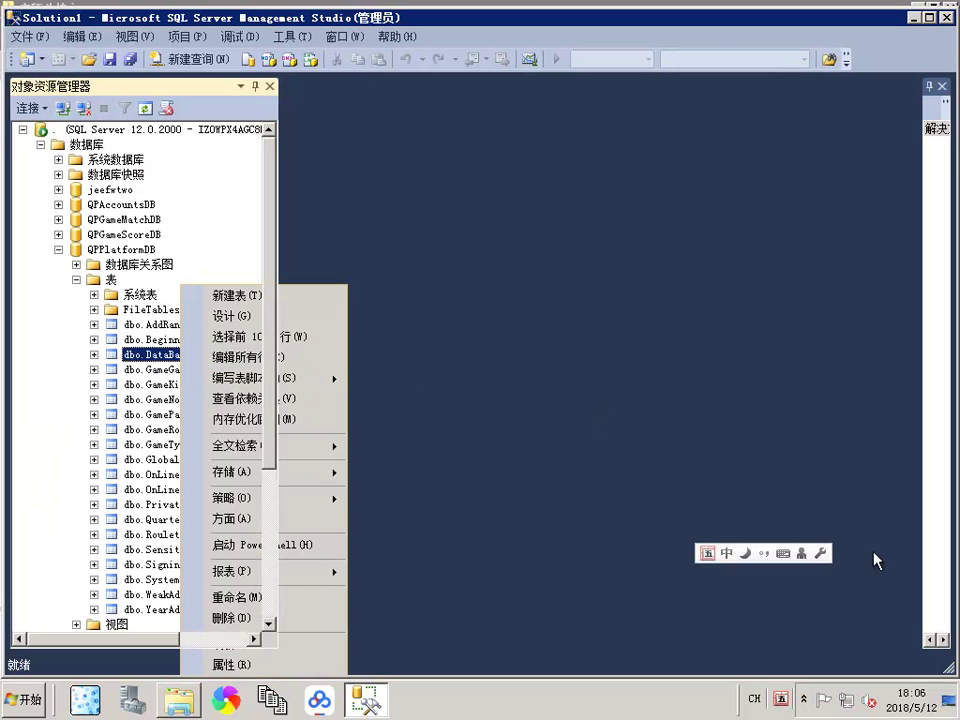
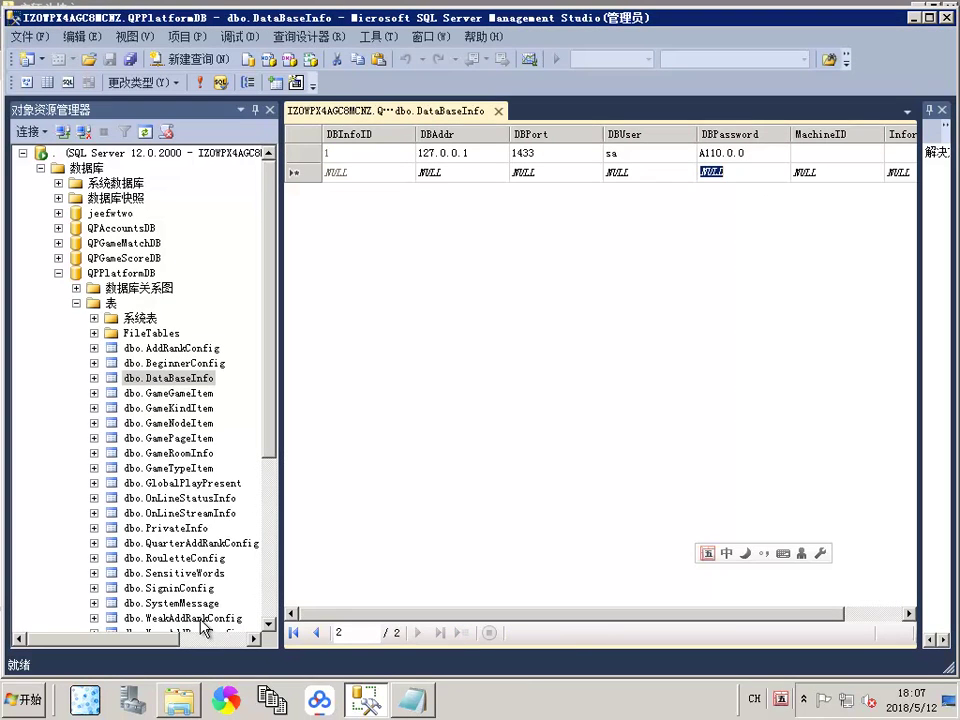
# Step: Bring the 疯狂斗地主 game folder to the front and select 源码生成的组件.rar
pyautogui.click(174, 700)
pyautogui.click(245, 241)
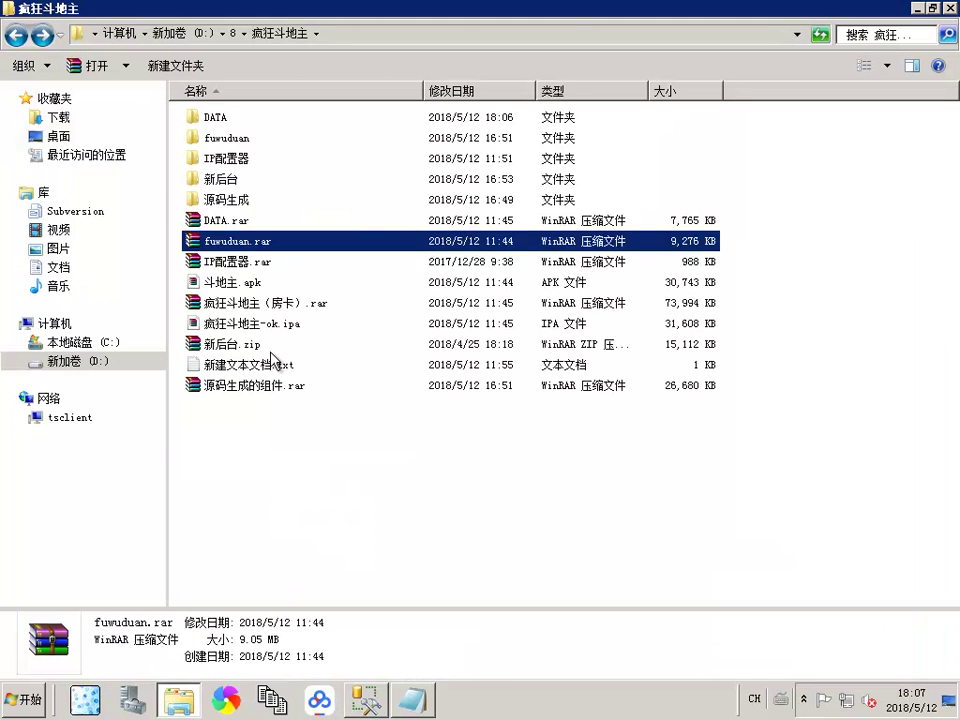
# Step: Extract 源码生成的组件.rar here and look inside its 源码生成 folder
pyautogui.rightClick(267, 381)
pyautogui.click(399, 145)
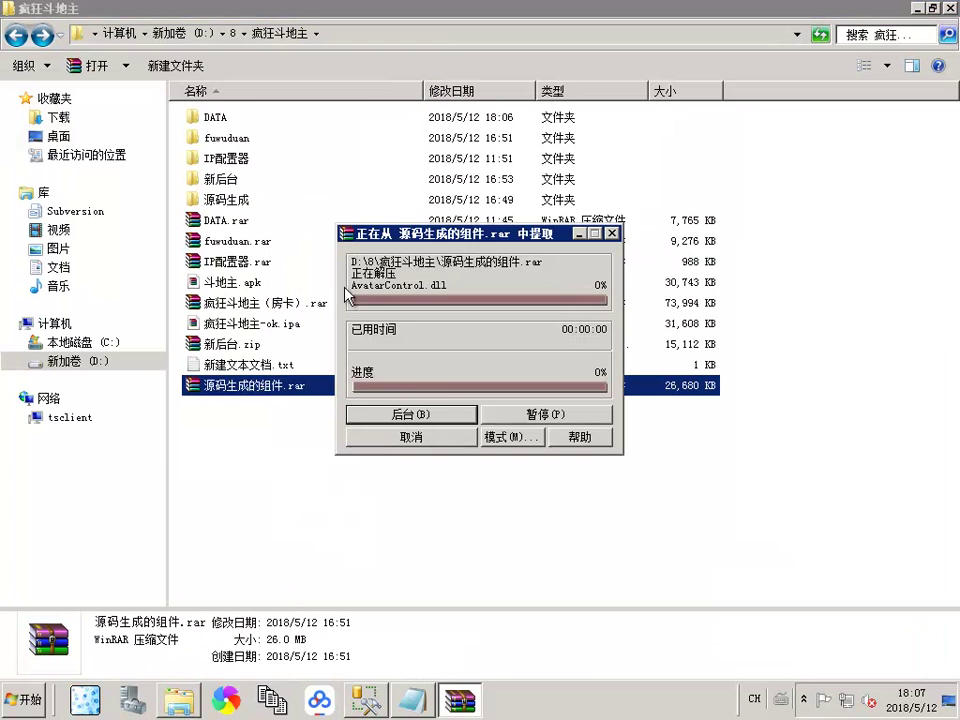
pyautogui.doubleClick(251, 222)
pyautogui.click(240, 119)
pyautogui.doubleClick(240, 119)
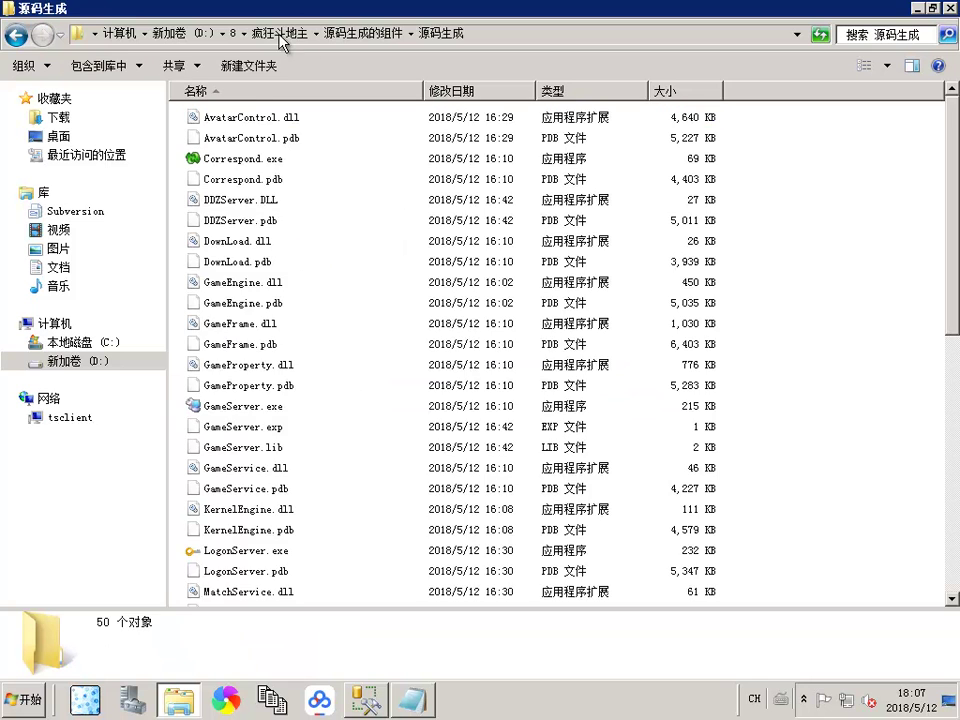
pyautogui.press('BackSpace')
pyautogui.press('BackSpace')
# Step: Open the IP配置器 folder and launch the Collocate.exe configuration tool
pyautogui.click(232, 162)
pyautogui.doubleClick(232, 162)
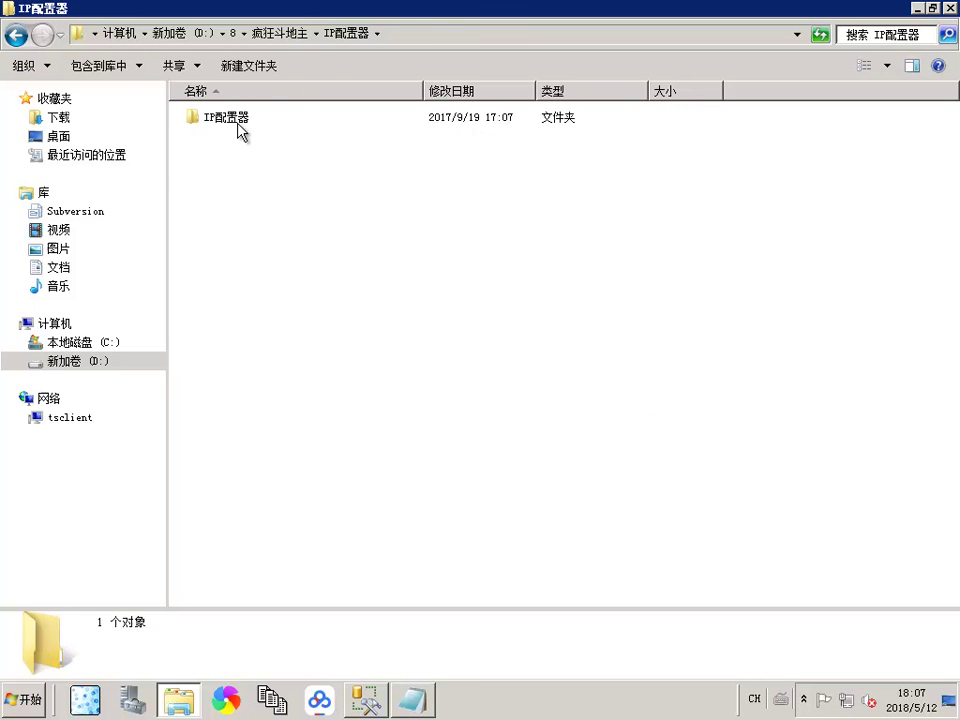
pyautogui.doubleClick(236, 121)
pyautogui.doubleClick(250, 118)
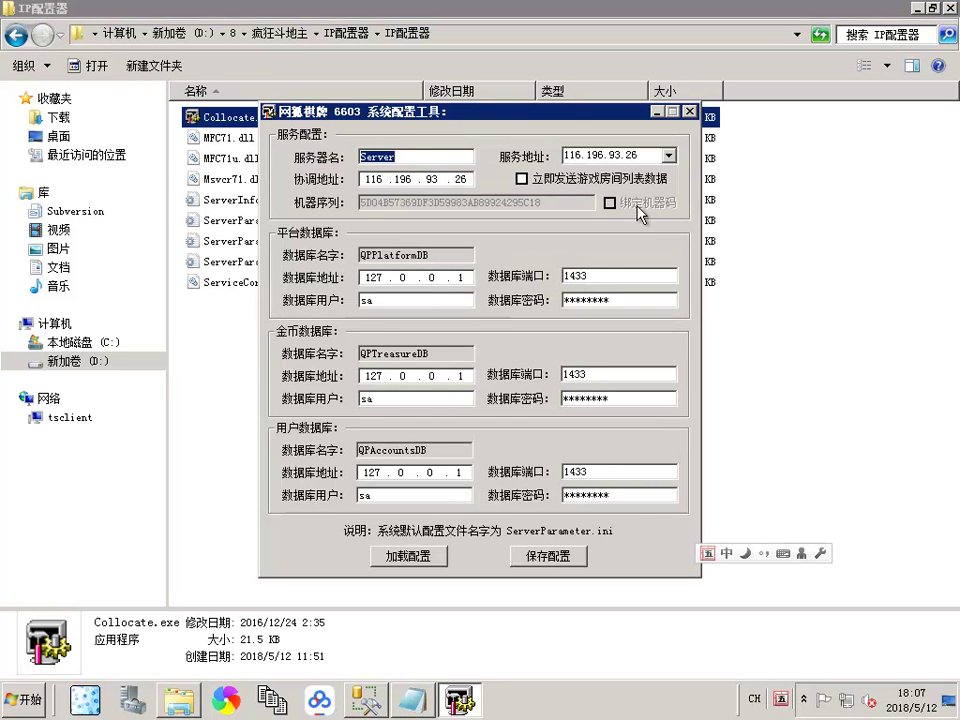
# Step: Load 源码生成的组件\源码生成\ServerParameter.ini into the configuration tool
pyautogui.click(390, 555)
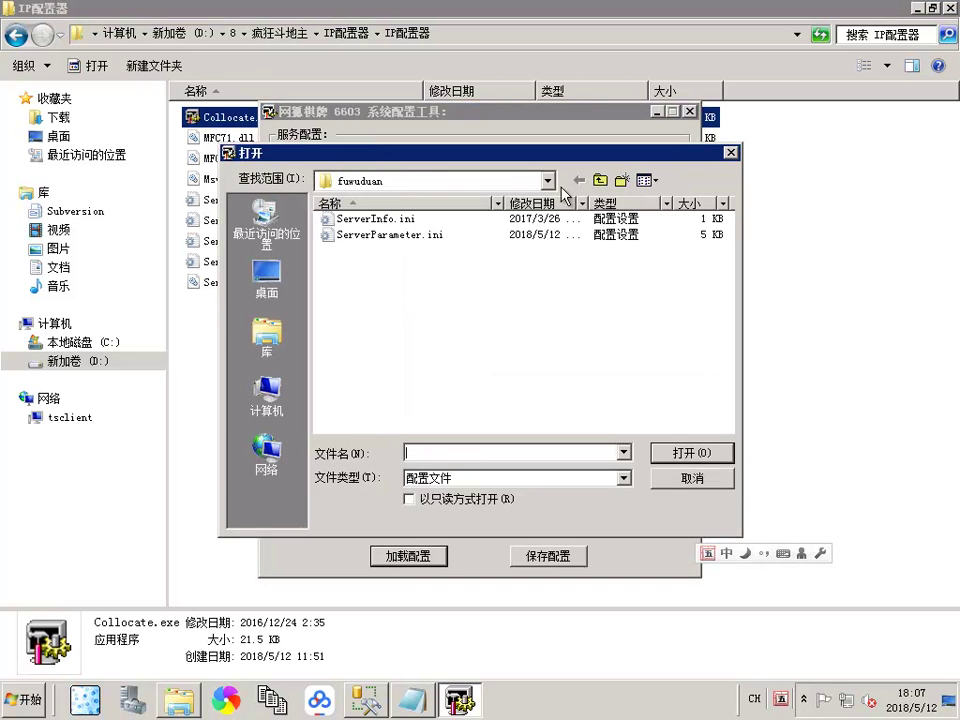
pyautogui.click(602, 182)
pyautogui.click(602, 182)
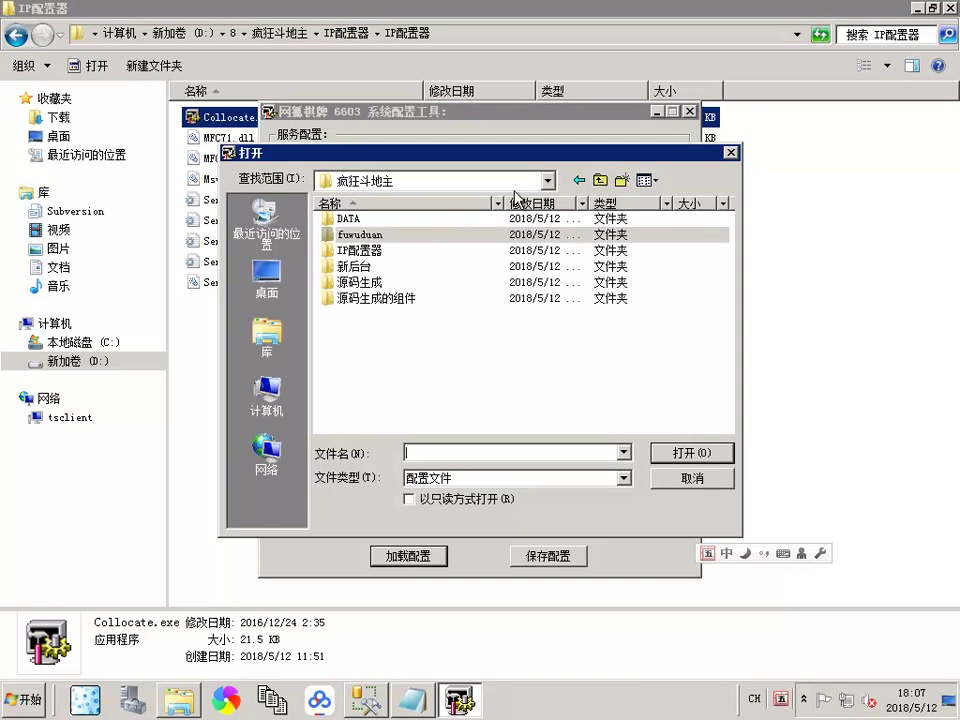
pyautogui.doubleClick(390, 298)
pyautogui.doubleClick(358, 220)
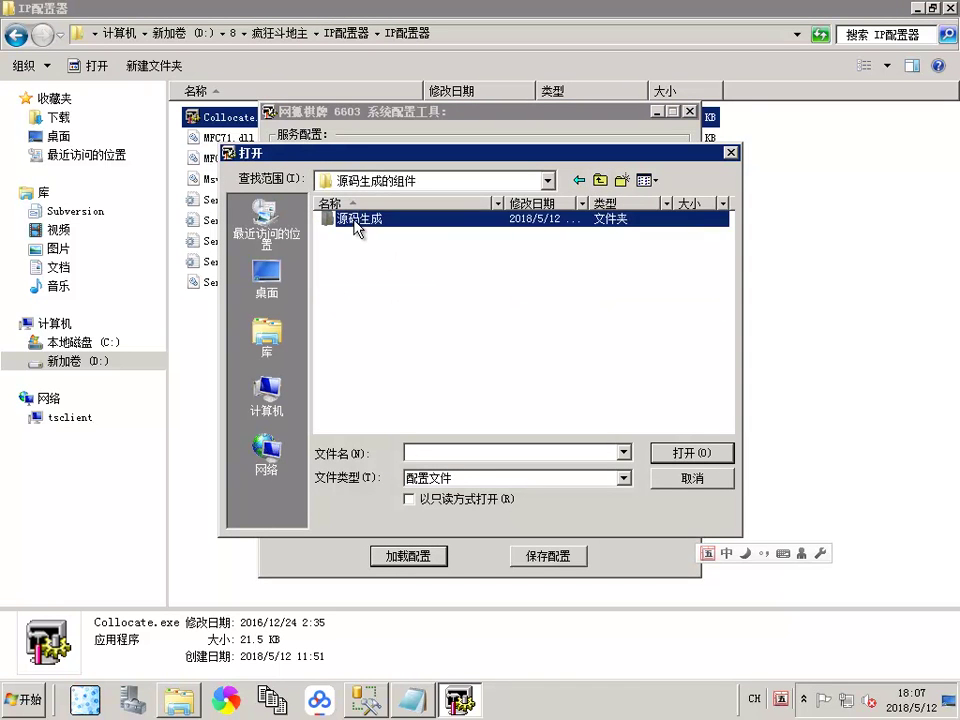
pyautogui.doubleClick(384, 236)
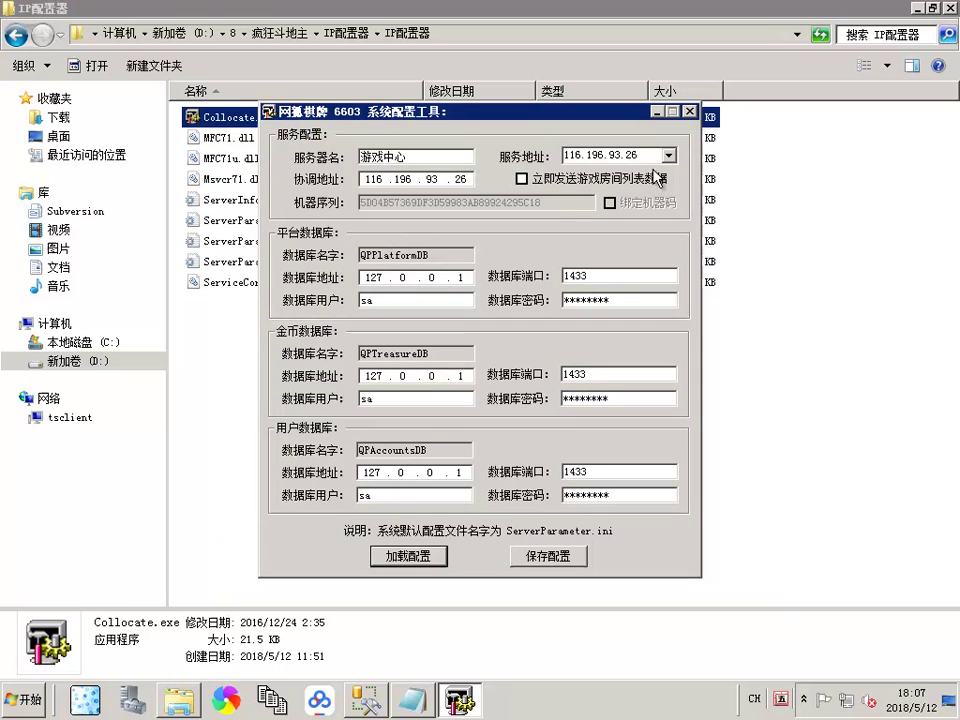
pyautogui.click(650, 157)
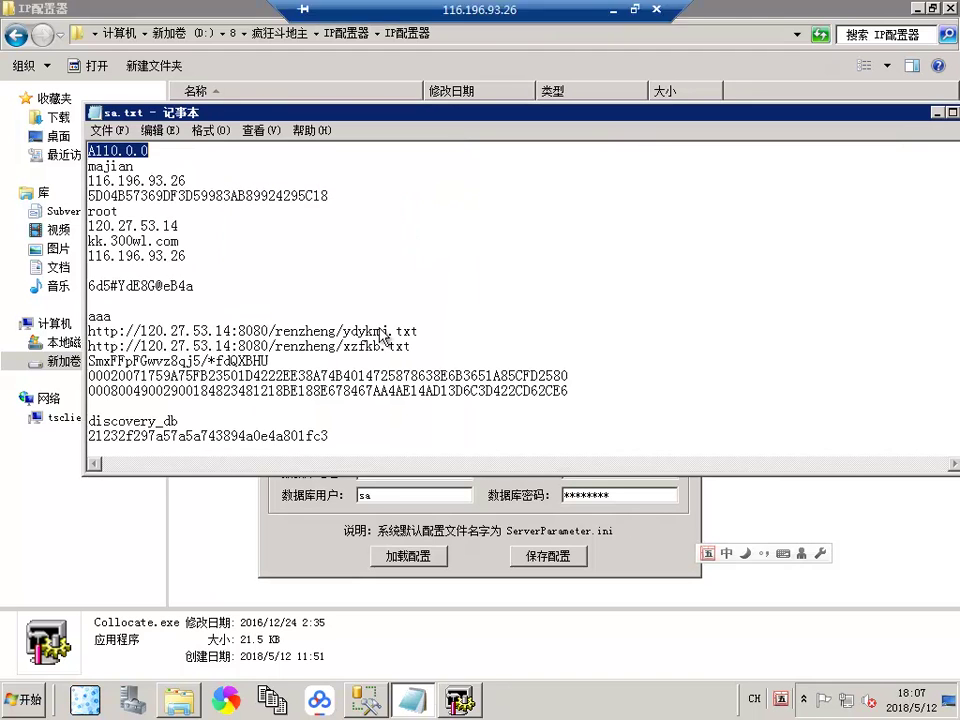
# Step: Paste the database password from sa.txt into the platform database password field
pyautogui.hotkey('alt', 'Tab')
pyautogui.click(160, 130)
pyautogui.click(150, 165)
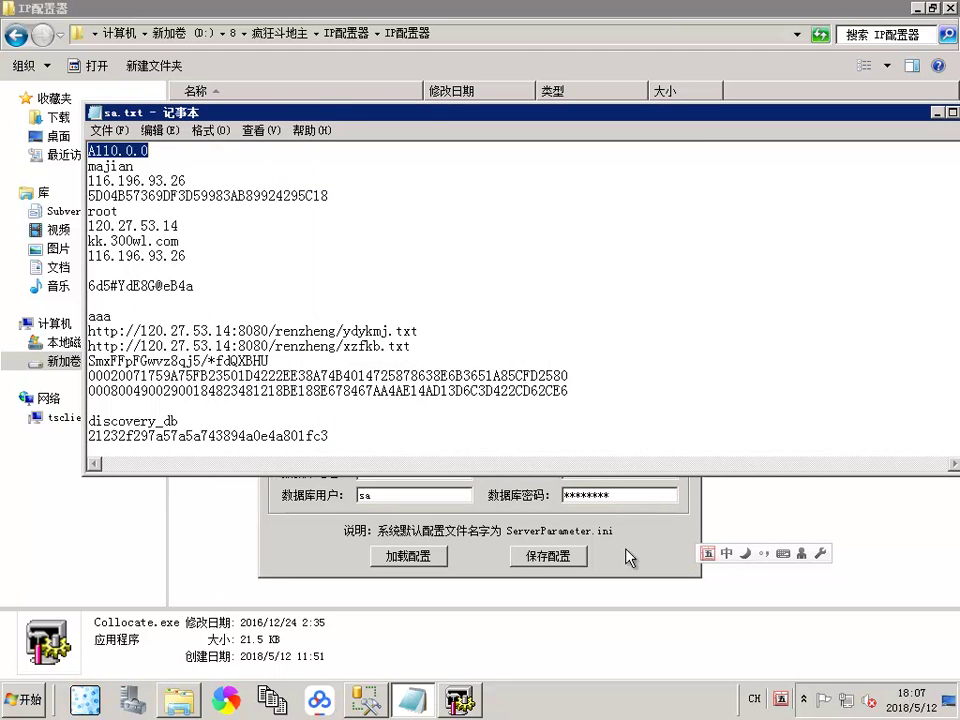
pyautogui.hotkey('alt', 'Tab')
pyautogui.click(612, 300)
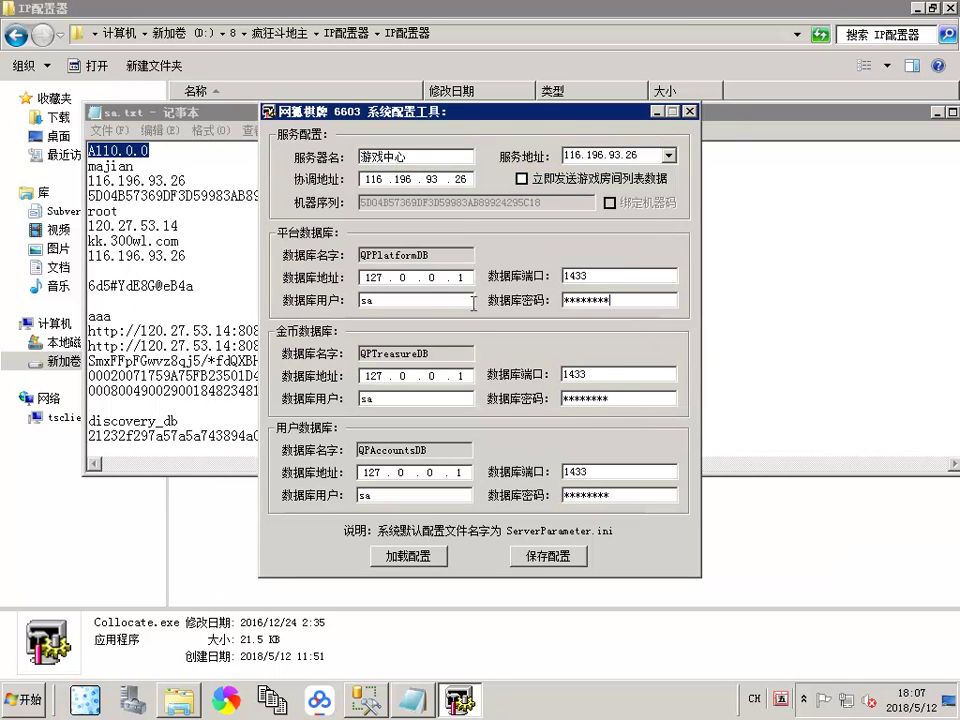
# Step: Save the configuration, overwriting 源码生成\ServerParameter.ini
pyautogui.click(553, 556)
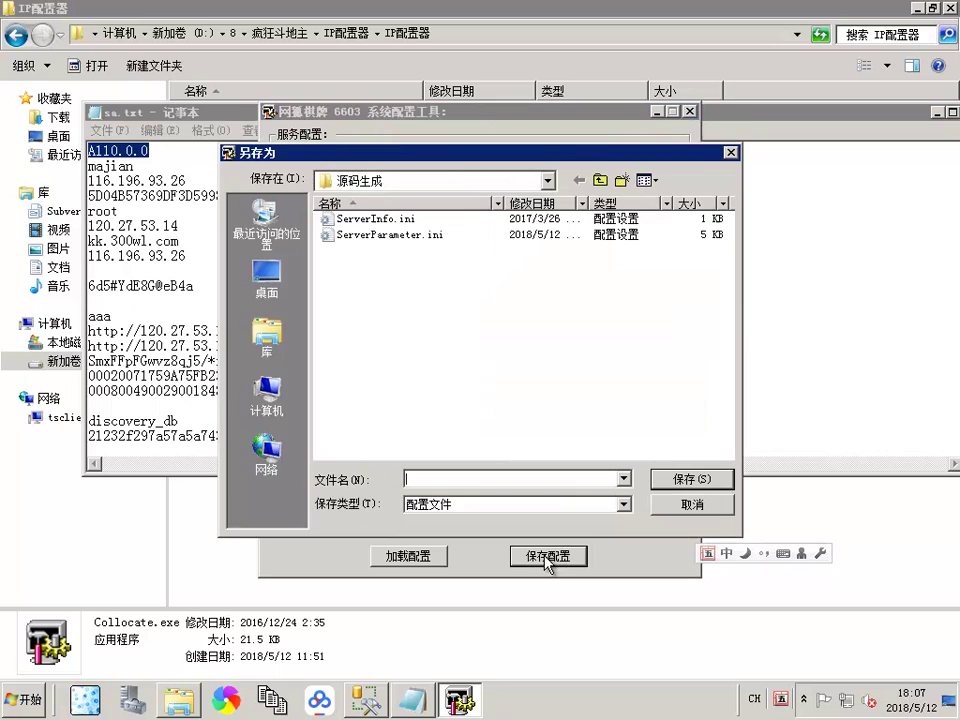
pyautogui.doubleClick(405, 245)
pyautogui.click(590, 349)
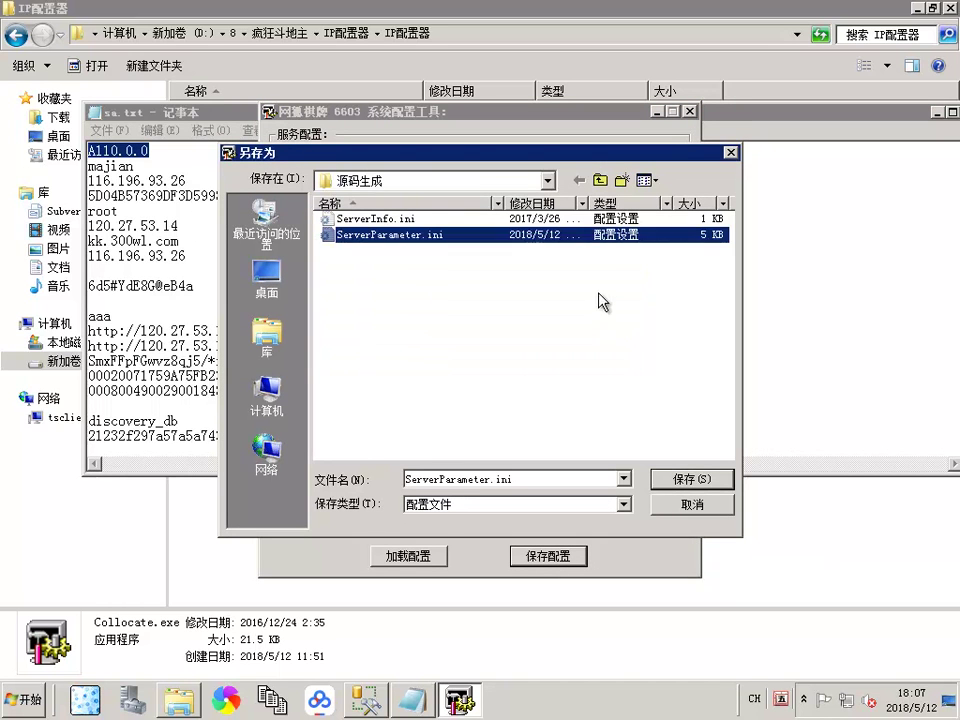
pyautogui.click(600, 180)
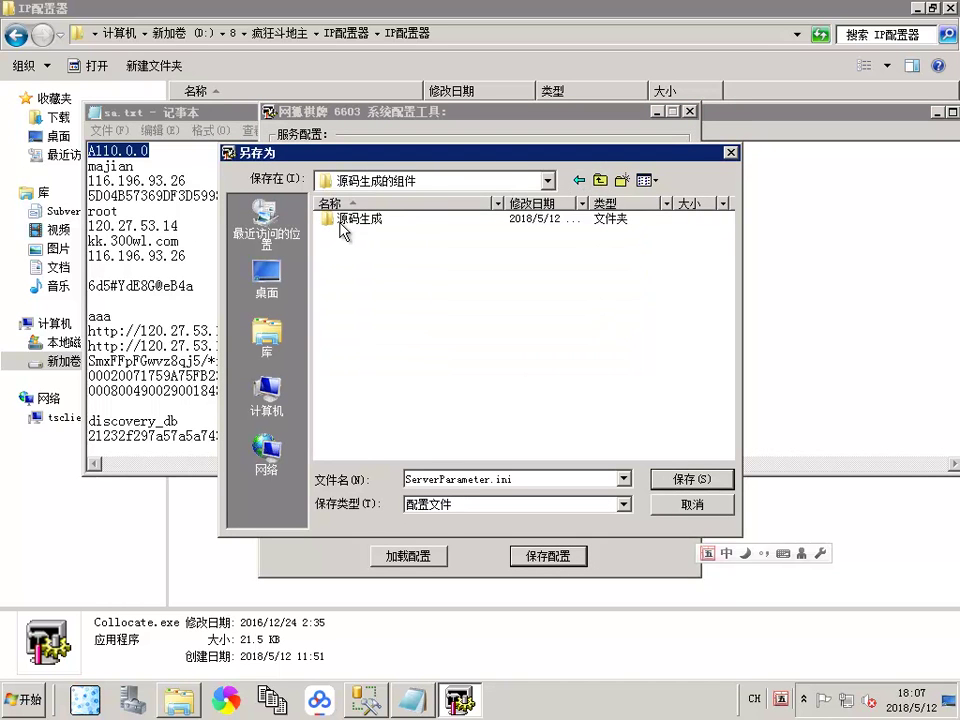
pyautogui.doubleClick(343, 232)
pyautogui.doubleClick(388, 242)
pyautogui.click(535, 353)
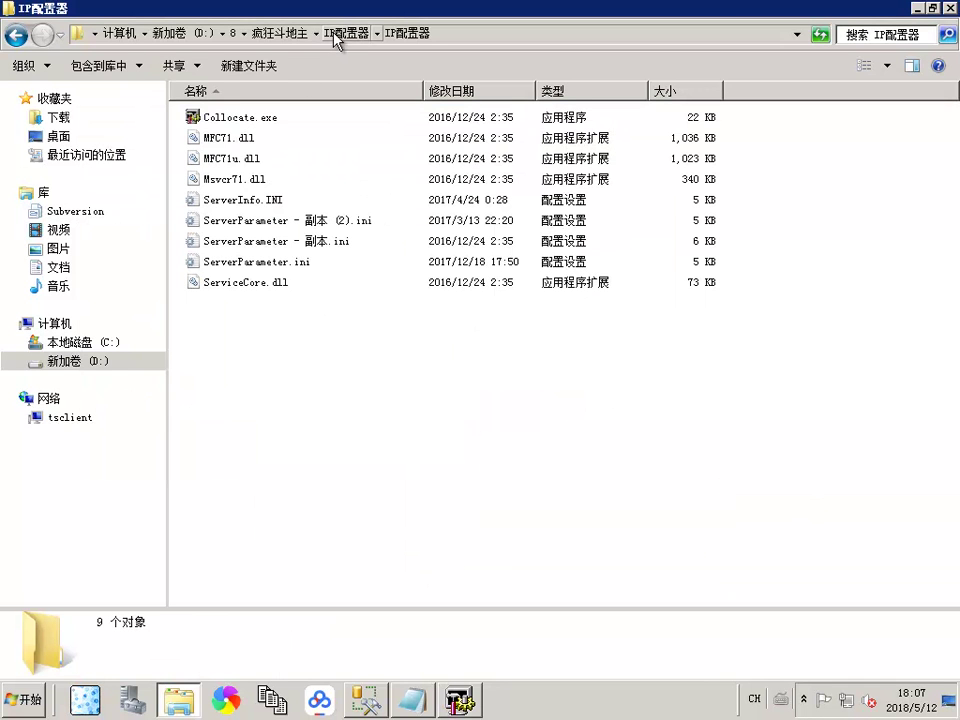
# Step: In 源码生成, start the Correspond.exe coordinator and LogonServer.exe logon services
pyautogui.click(281, 33)
pyautogui.doubleClick(251, 221)
pyautogui.click(226, 122)
pyautogui.doubleClick(227, 124)
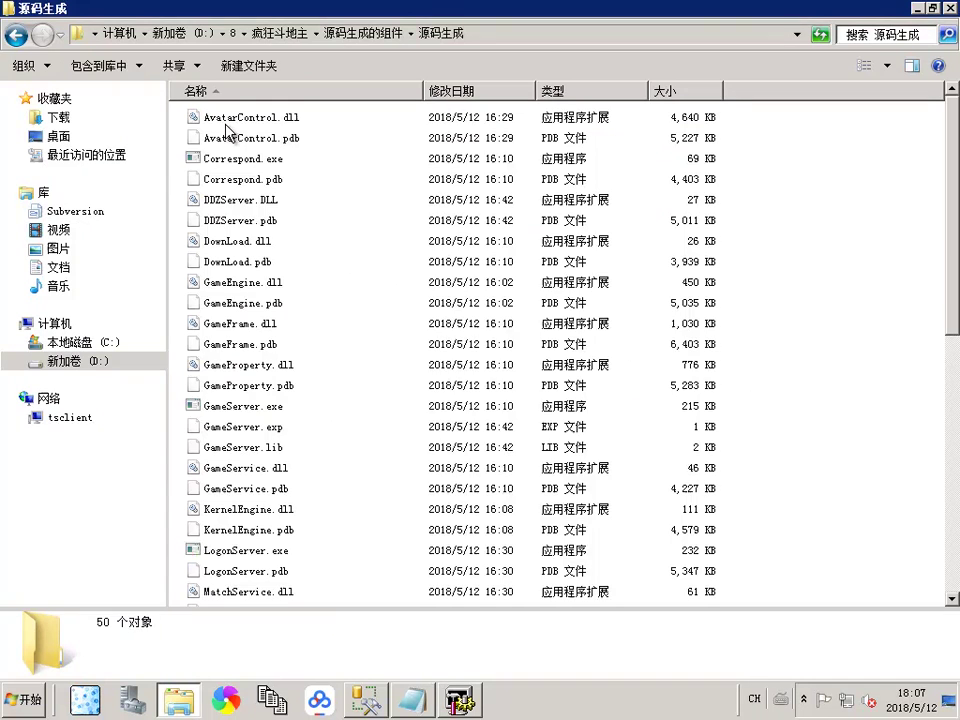
pyautogui.doubleClick(252, 158)
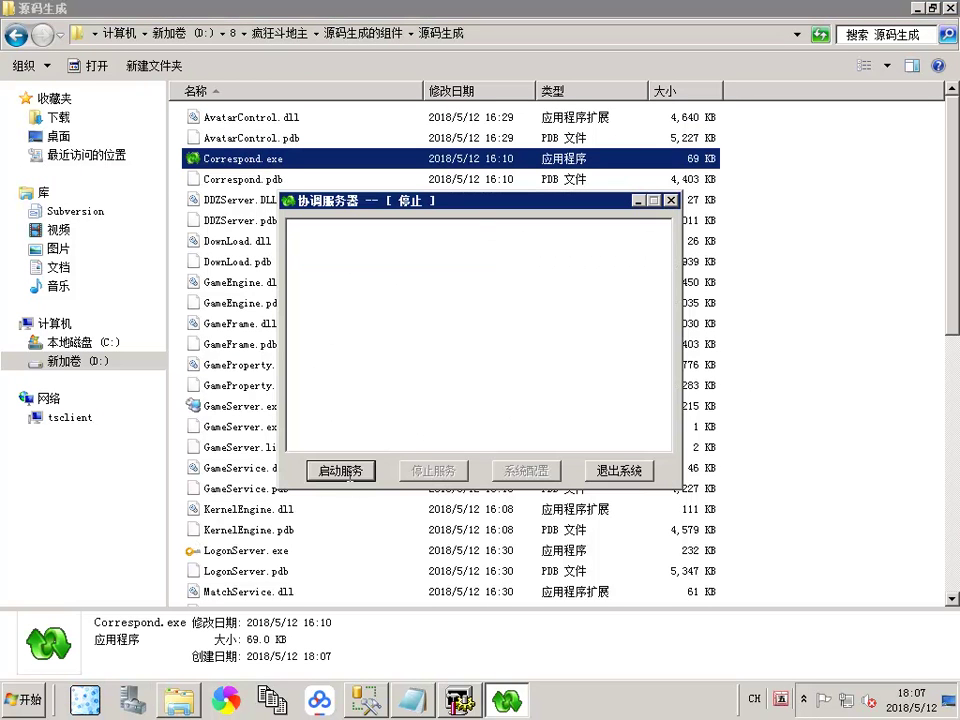
pyautogui.click(340, 470)
pyautogui.click(233, 551)
pyautogui.doubleClick(233, 551)
pyautogui.click(340, 470)
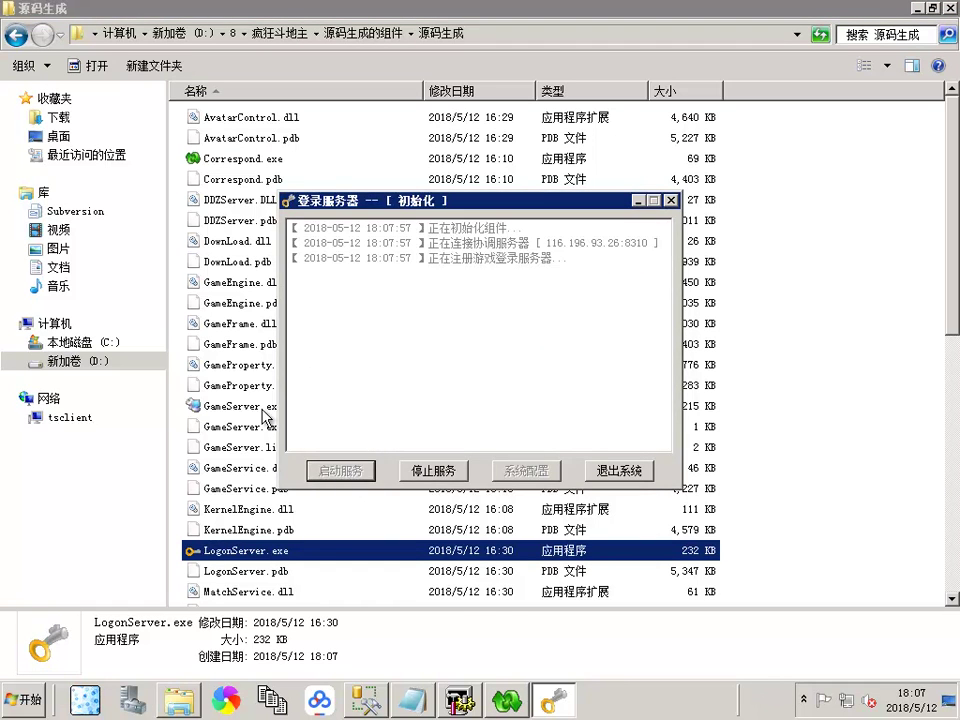
# Step: Run GameServer.exe and create a 斗地主 game room named saf
pyautogui.doubleClick(265, 406)
pyautogui.click(680, 338)
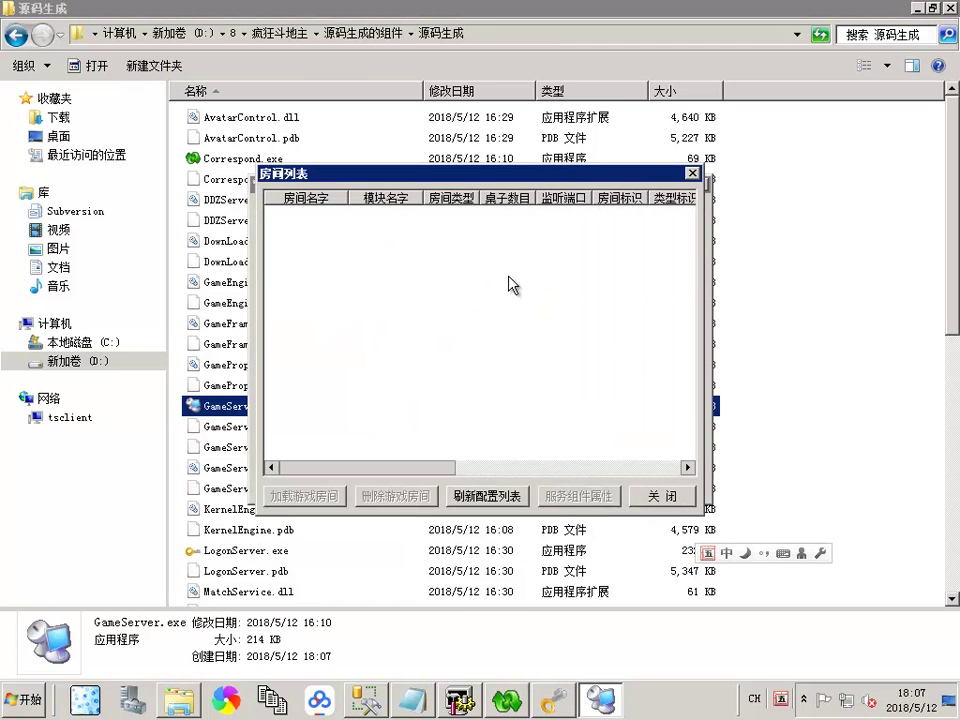
pyautogui.click(654, 502)
pyautogui.click(668, 386)
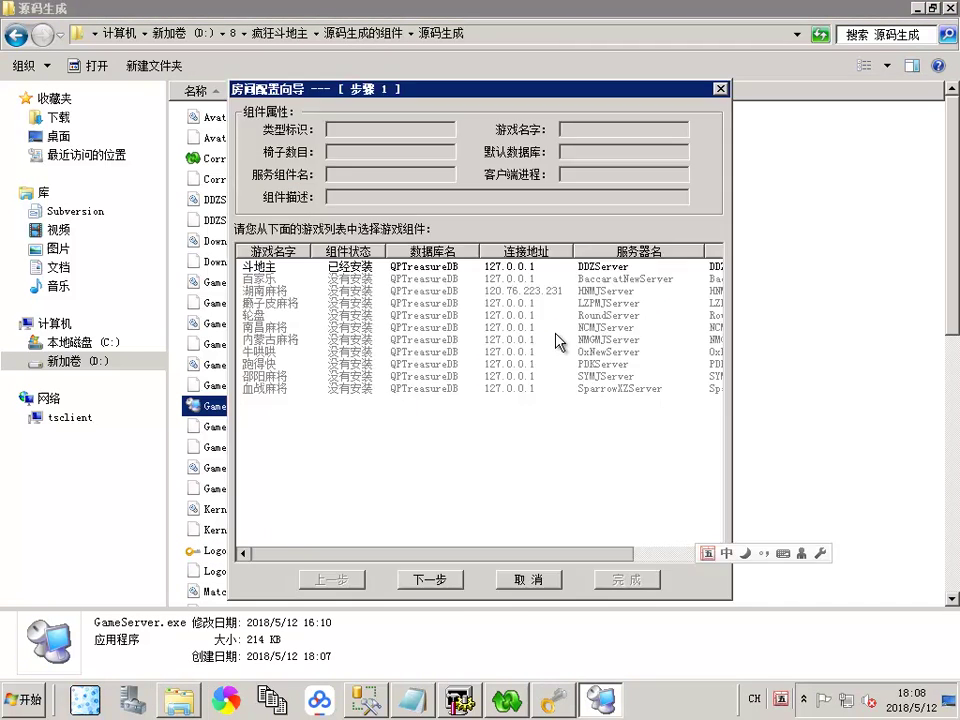
pyautogui.doubleClick(321, 268)
pyautogui.write('saf')
pyautogui.click(626, 579)
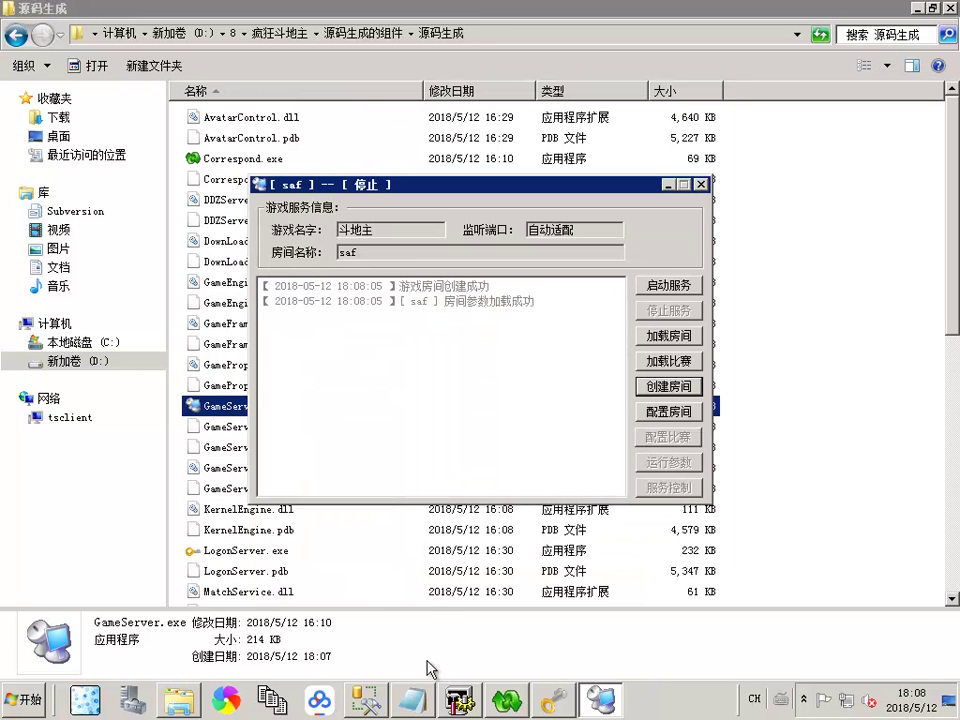
pyautogui.click(366, 699)
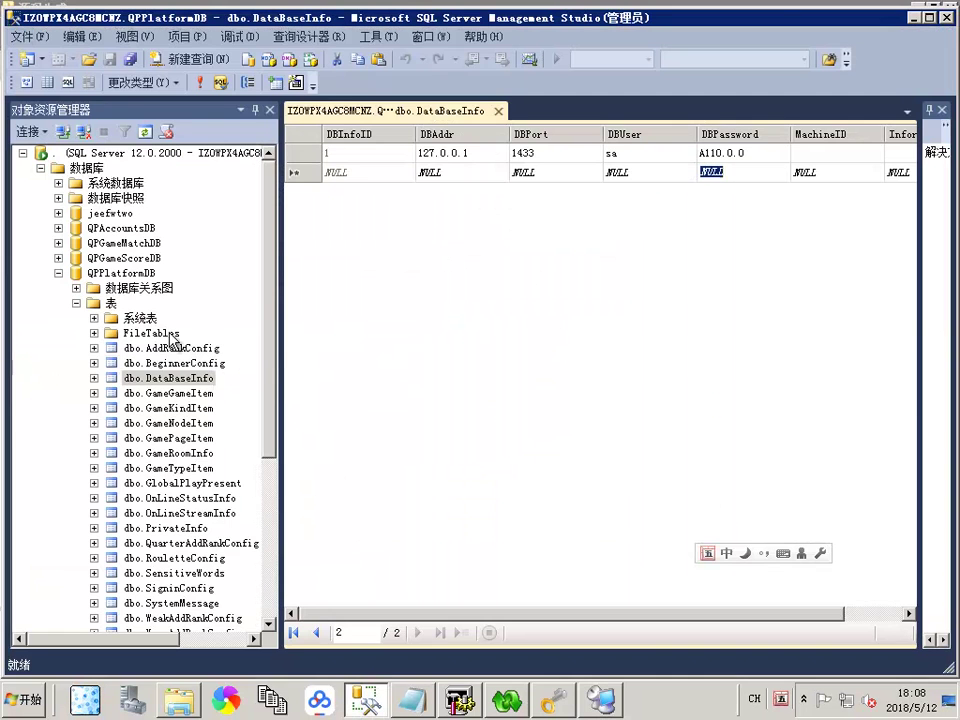
# Step: Fill every GameRoomInfo row's ServiceMachine cell with the copied machine code
pyautogui.rightClick(203, 455)
pyautogui.click(246, 356)
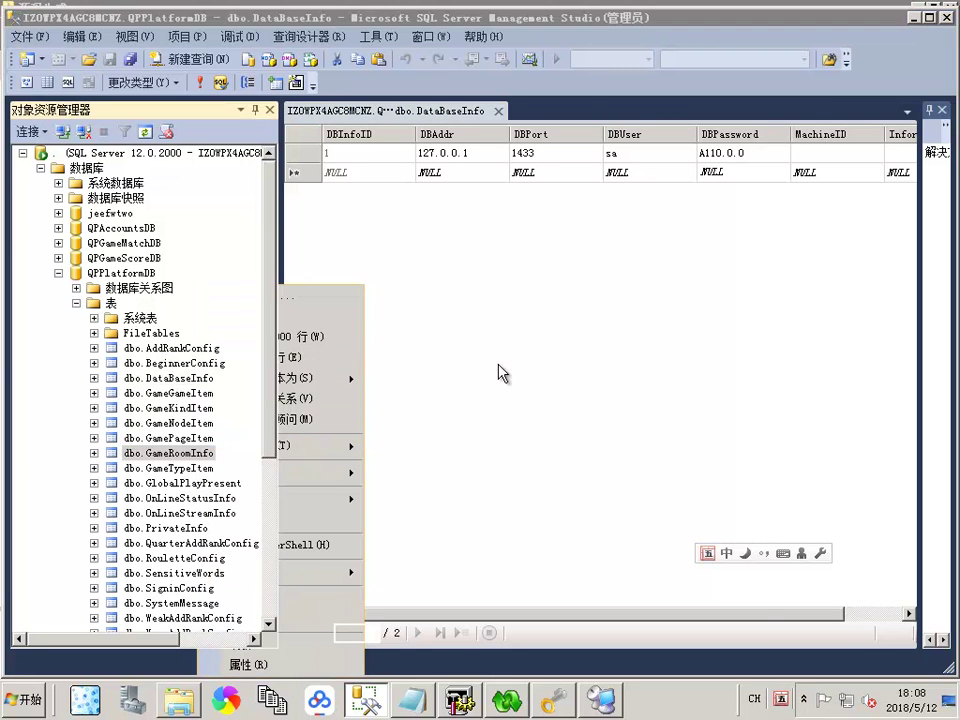
pyautogui.moveTo(373, 617); pyautogui.dragTo(843, 614)
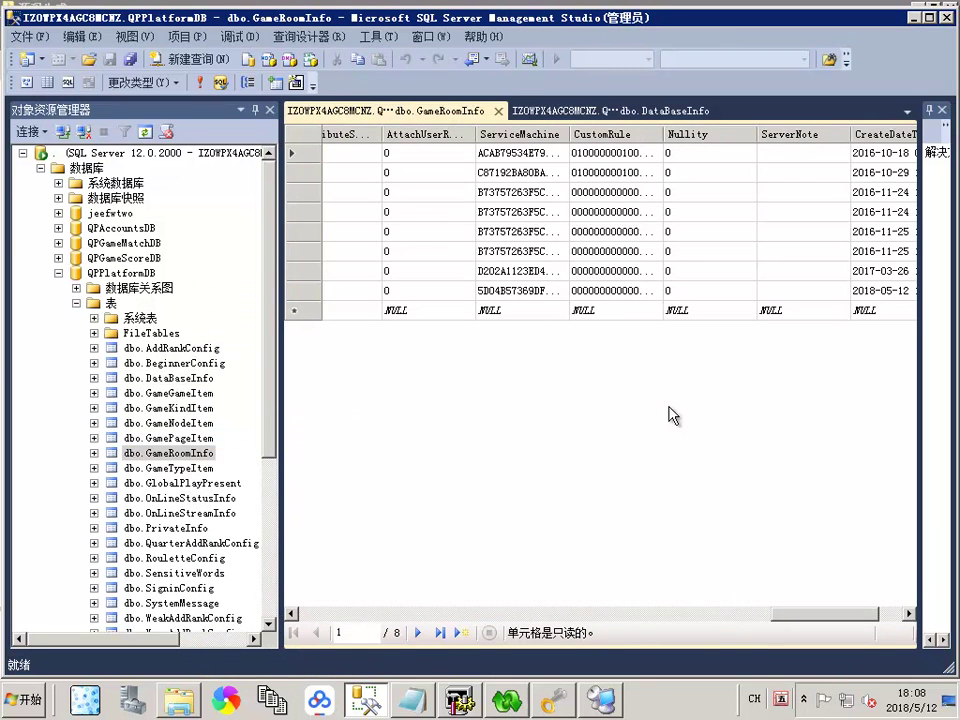
pyautogui.click(519, 278)
pyautogui.hotkey('ctrl', 'v')
pyautogui.click(503, 250)
pyautogui.hotkey('ctrl', 'v')
pyautogui.click(503, 231)
pyautogui.moveTo(508, 196); pyautogui.dragTo(506, 155)
pyautogui.hotkey('ctrl', 'v')
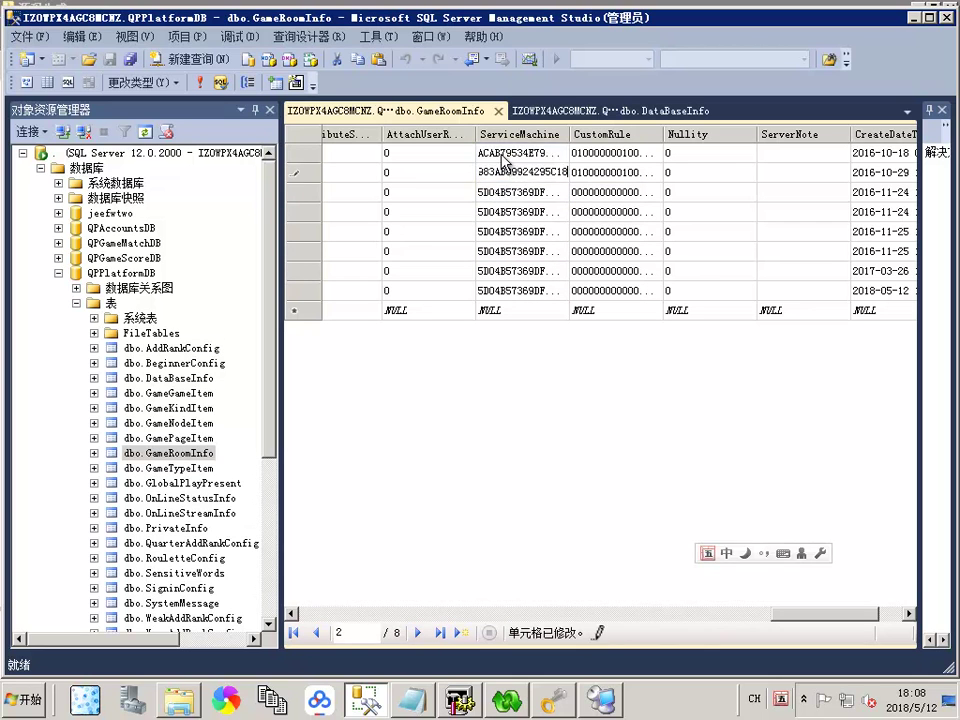
pyautogui.click(297, 291)
# Step: Delete the saf test room row, then open the game server's room list
pyautogui.moveTo(804, 614); pyautogui.dragTo(290, 614)
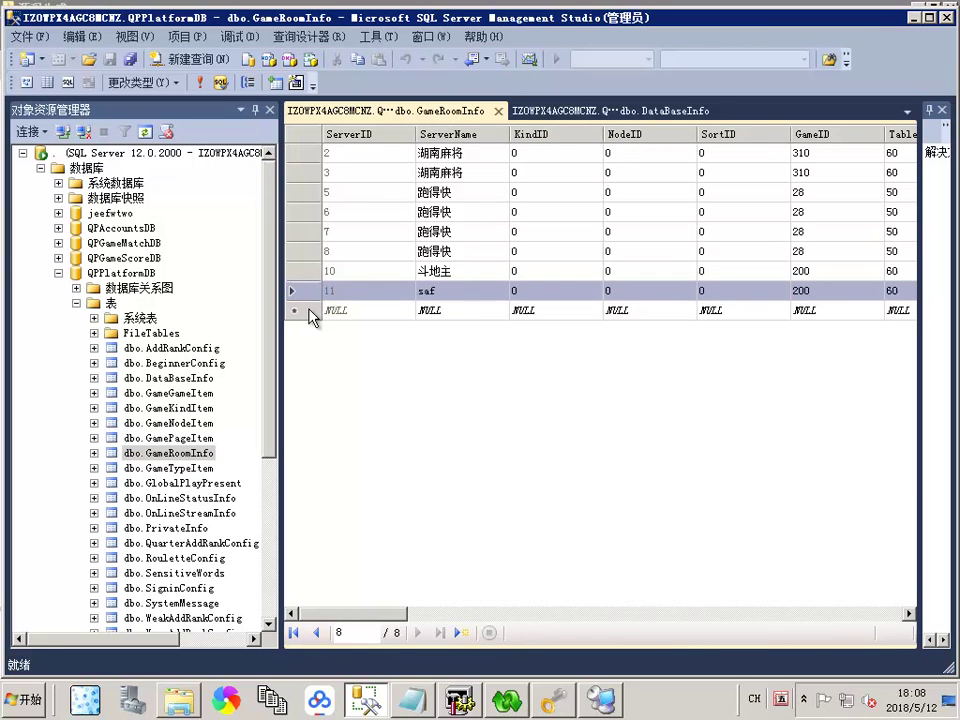
pyautogui.rightClick(293, 291)
pyautogui.click(310, 388)
pyautogui.click(443, 536)
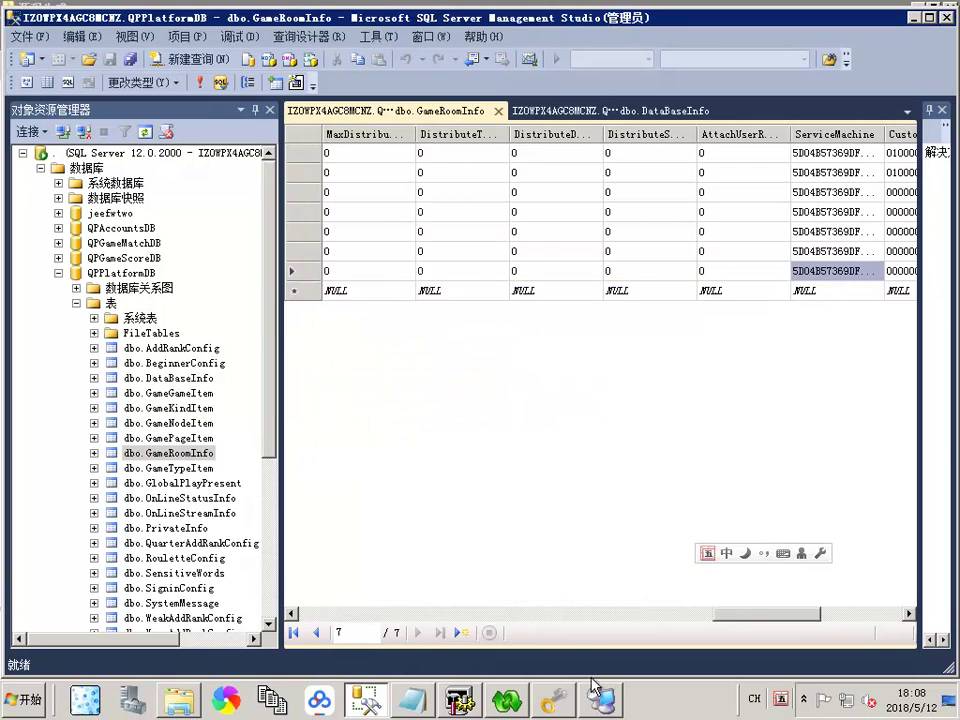
pyautogui.hotkey('alt', 'Tab')
pyautogui.click(635, 338)
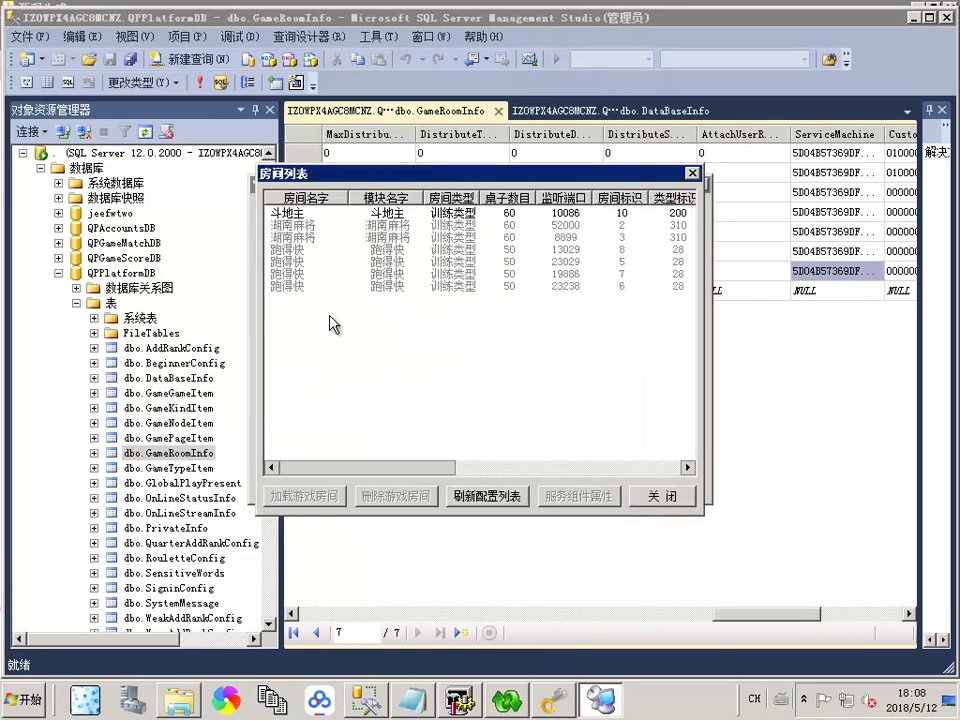
# Step: Load the 斗地主 room and start its service on port 10086
pyautogui.doubleClick(432, 214)
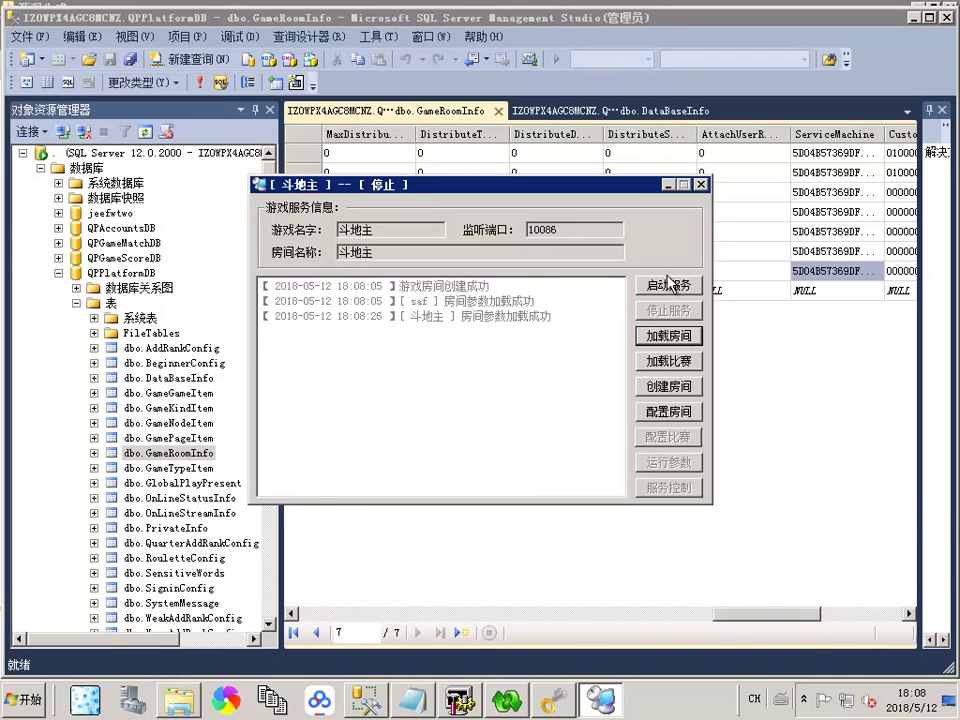
pyautogui.click(668, 285)
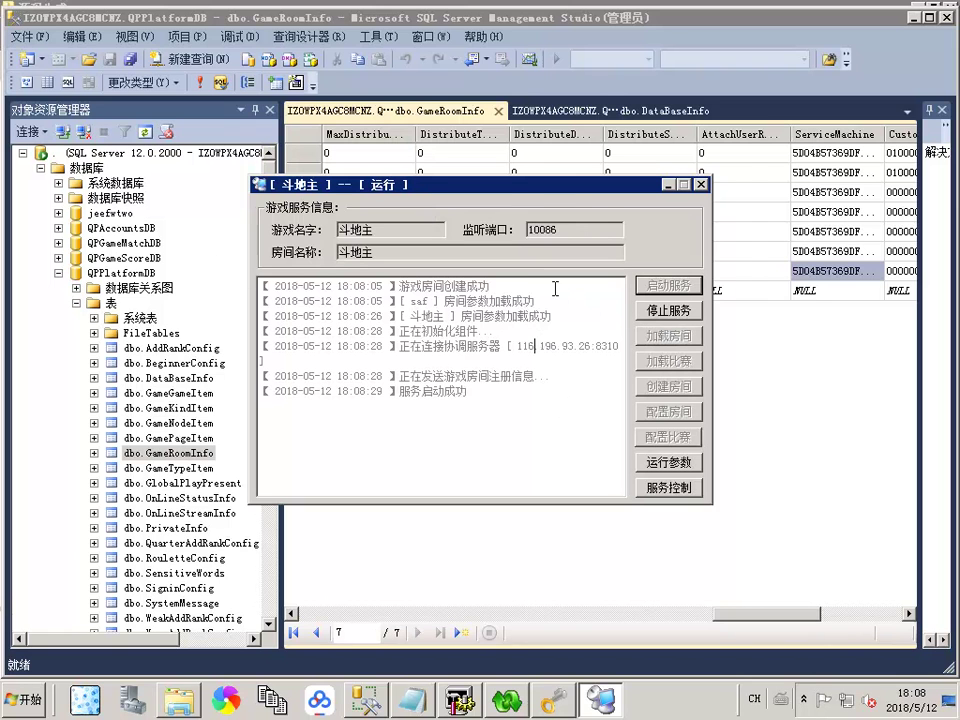
pyautogui.moveTo(570, 200); pyautogui.dragTo(522, 272)
pyautogui.click(913, 17)
pyautogui.click(800, 240)
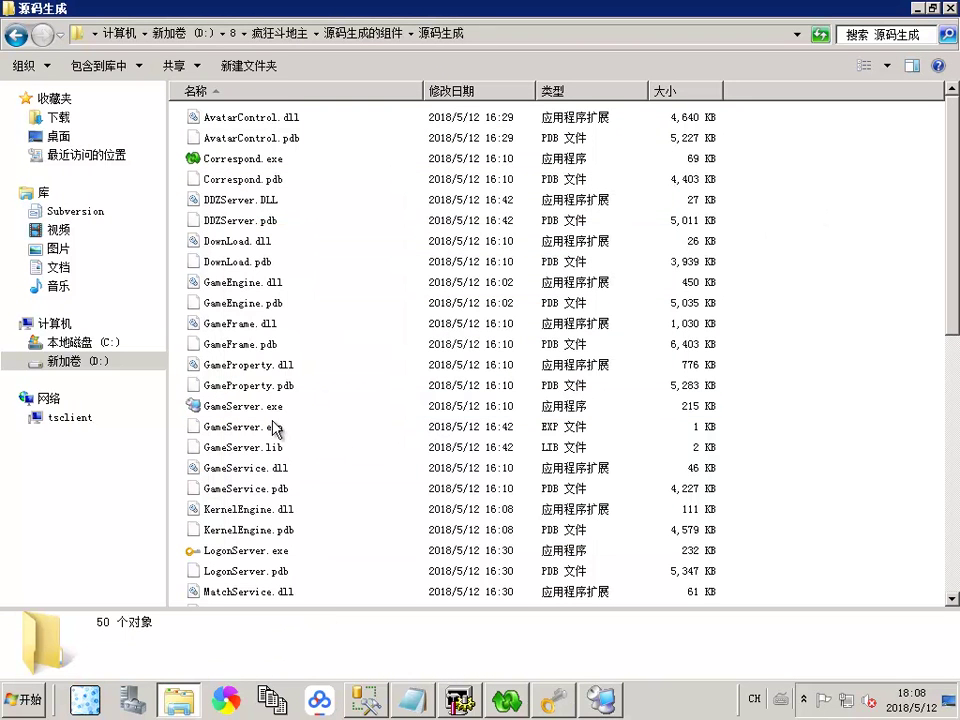
# Step: Start Tomcat by running startup.bat in D:\apache-tomcat-8.0.37\bin
pyautogui.click(233, 33)
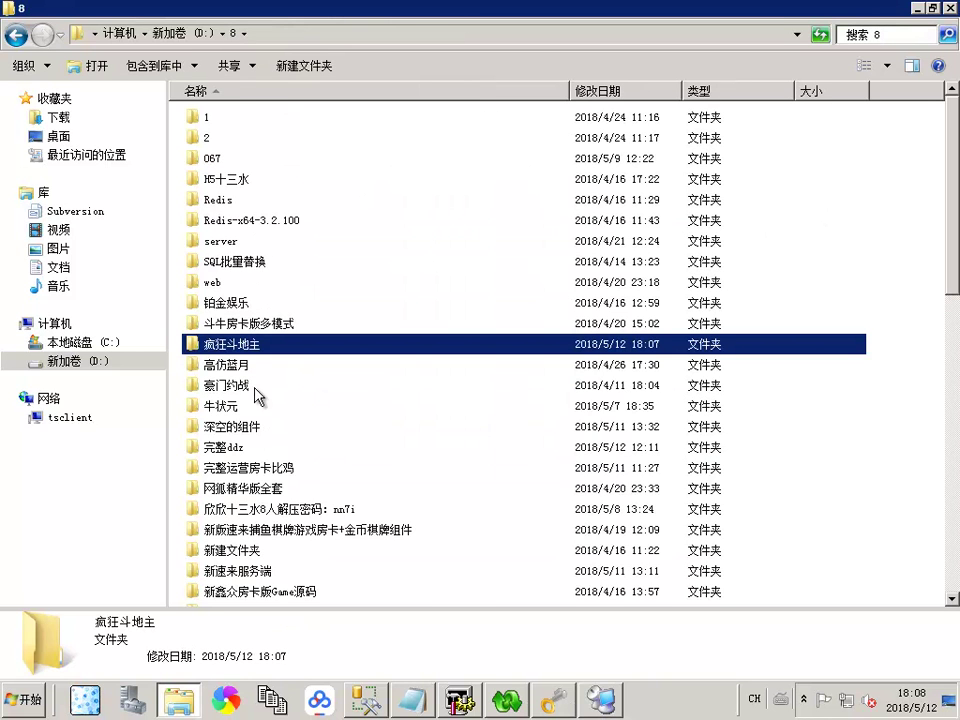
pyautogui.click(204, 34)
pyautogui.doubleClick(232, 240)
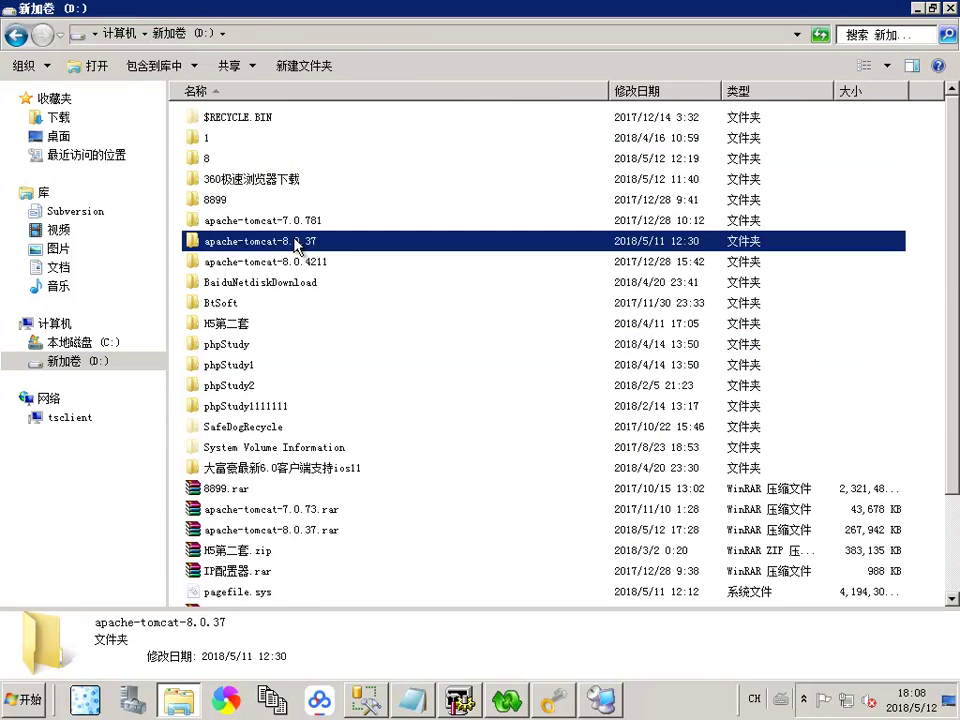
pyautogui.doubleClick(210, 117)
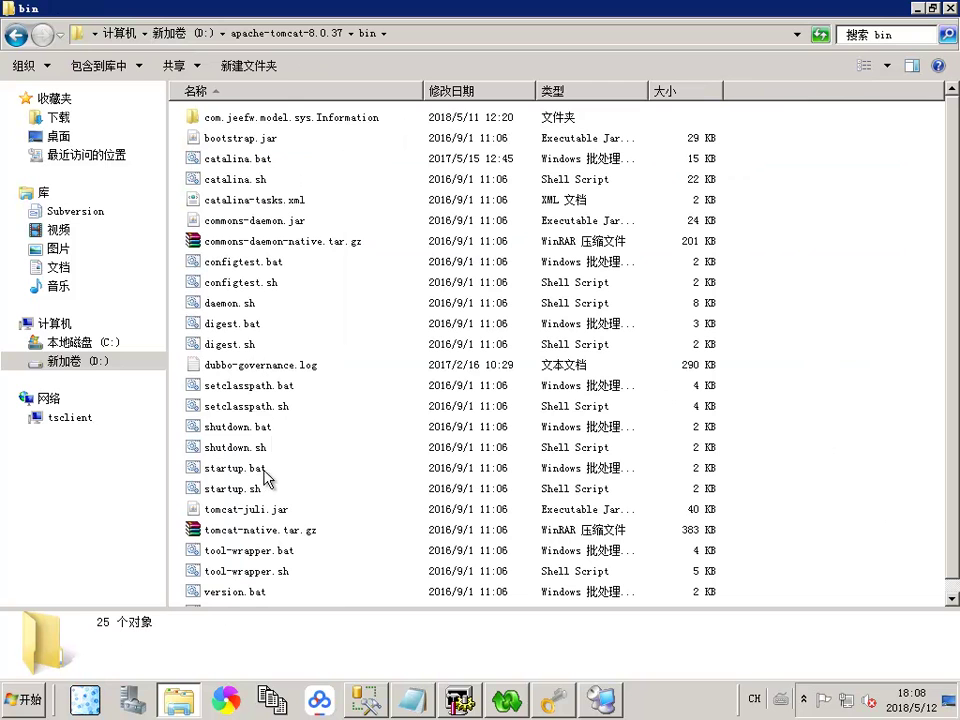
pyautogui.doubleClick(254, 470)
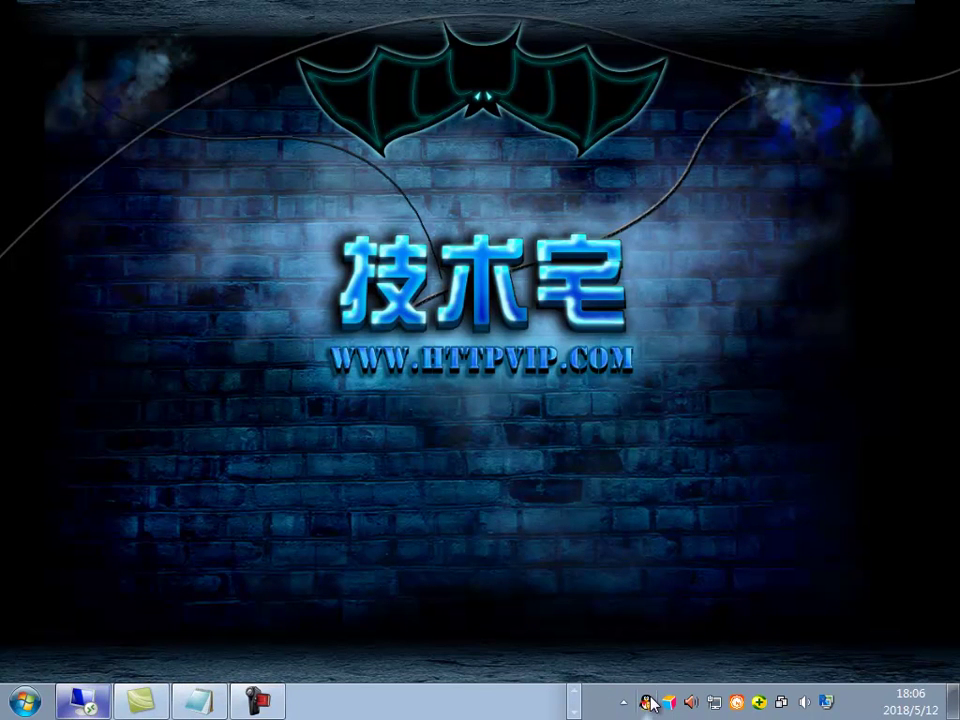
pyautogui.click(155, 697)
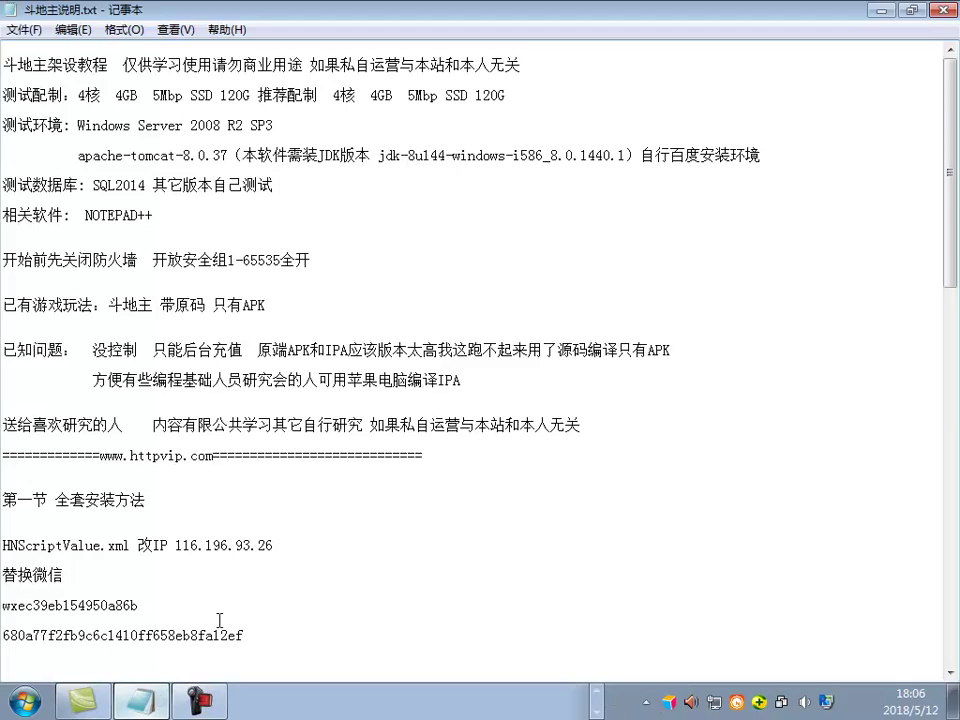
pyautogui.scroll(-5, 245, 439)
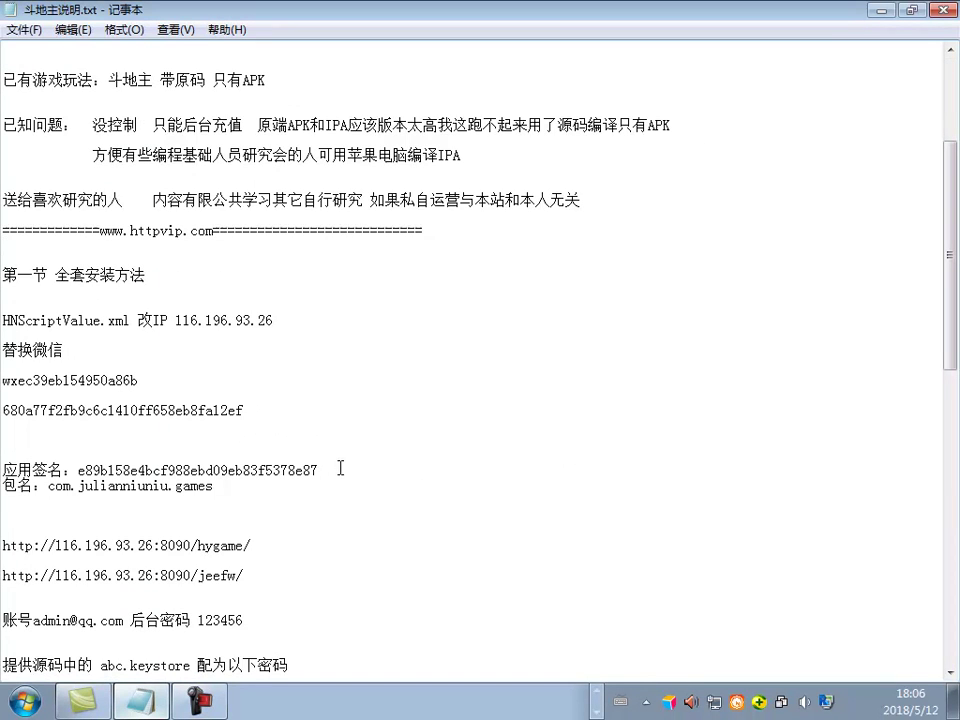
pyautogui.moveTo(253, 545); pyautogui.dragTo(4, 547)
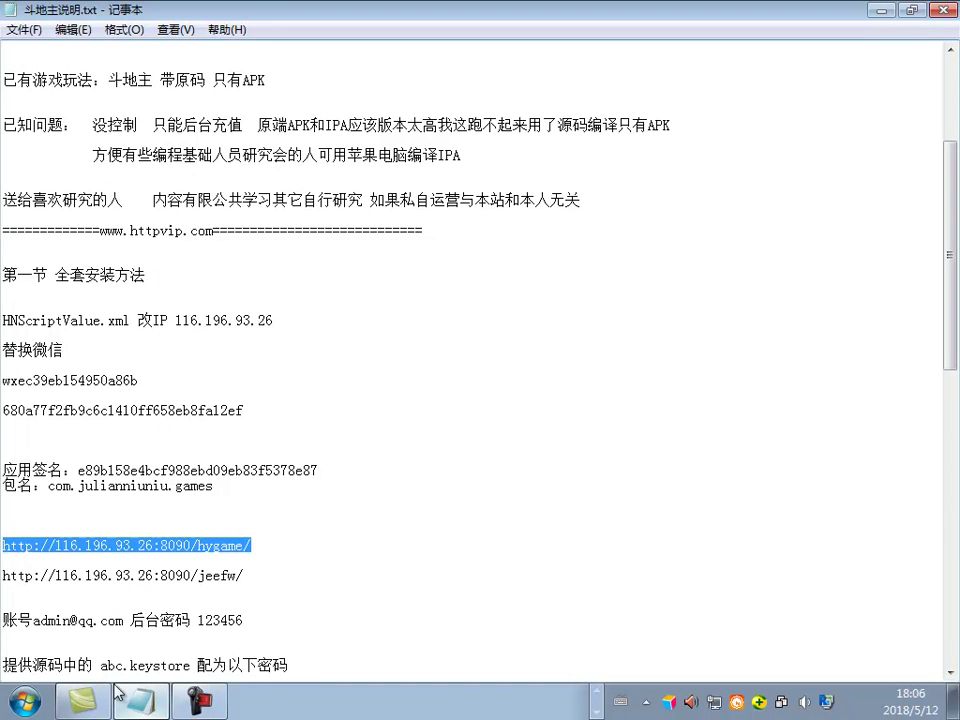
pyautogui.hotkey('alt', 'Tab')
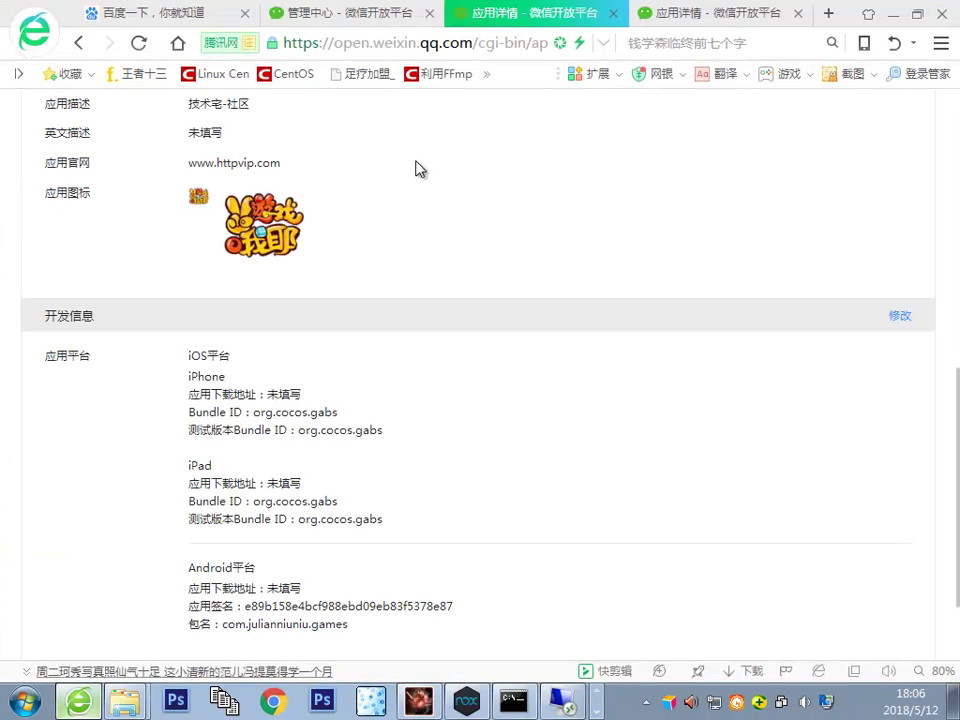
pyautogui.click(411, 45)
# Step: Switch to the other 应用详情 tab, paste the hygame address, and close the Baidu tab
pyautogui.click(632, 22)
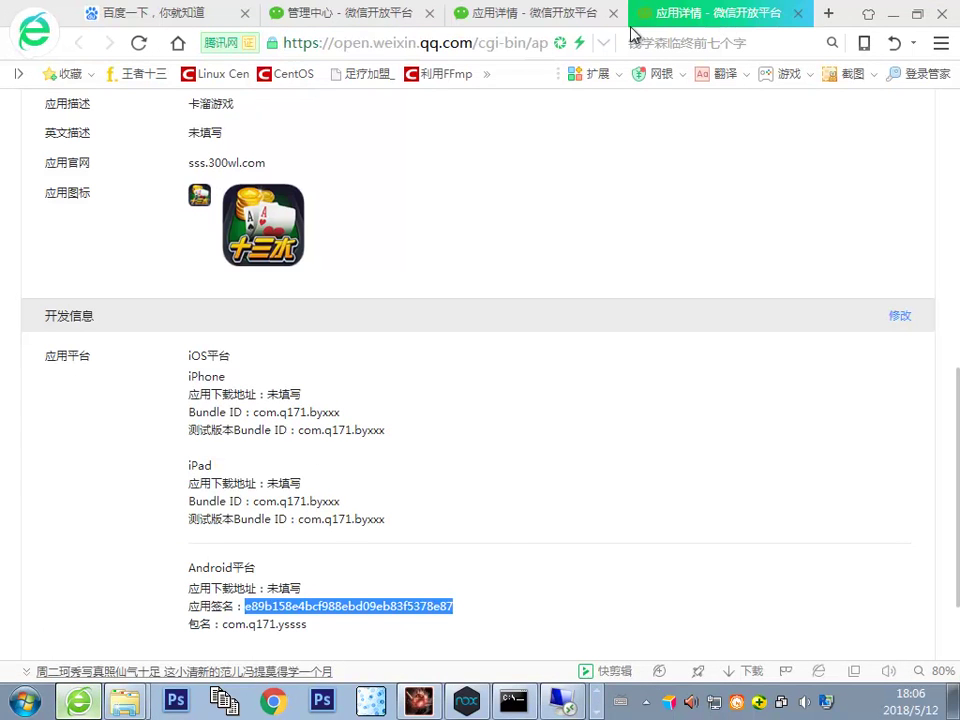
pyautogui.click(476, 45)
pyautogui.click(418, 24)
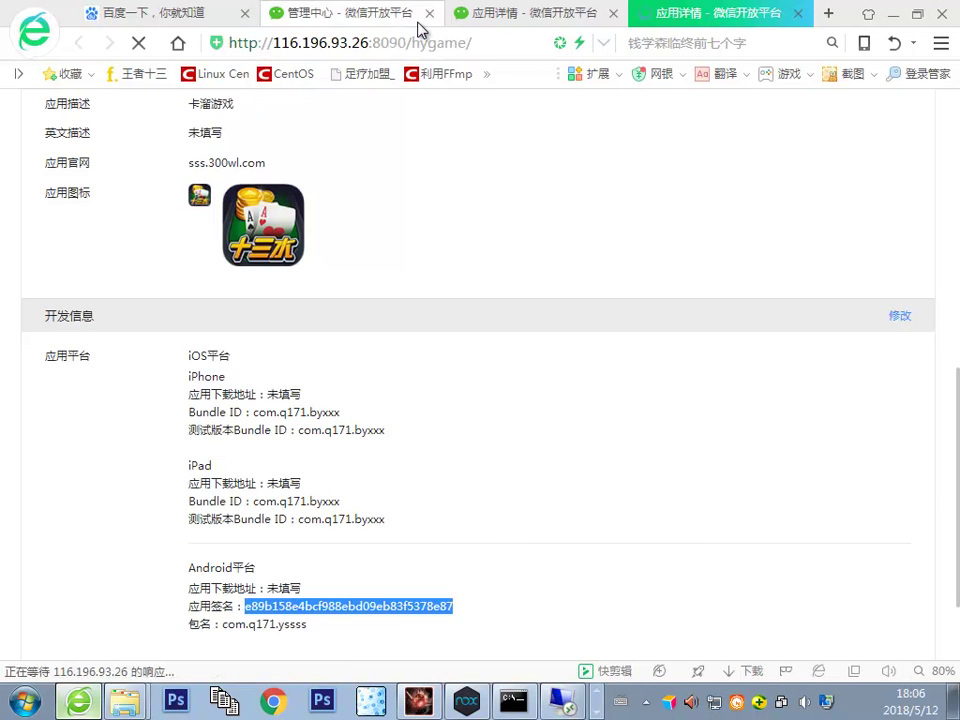
pyautogui.click(245, 13)
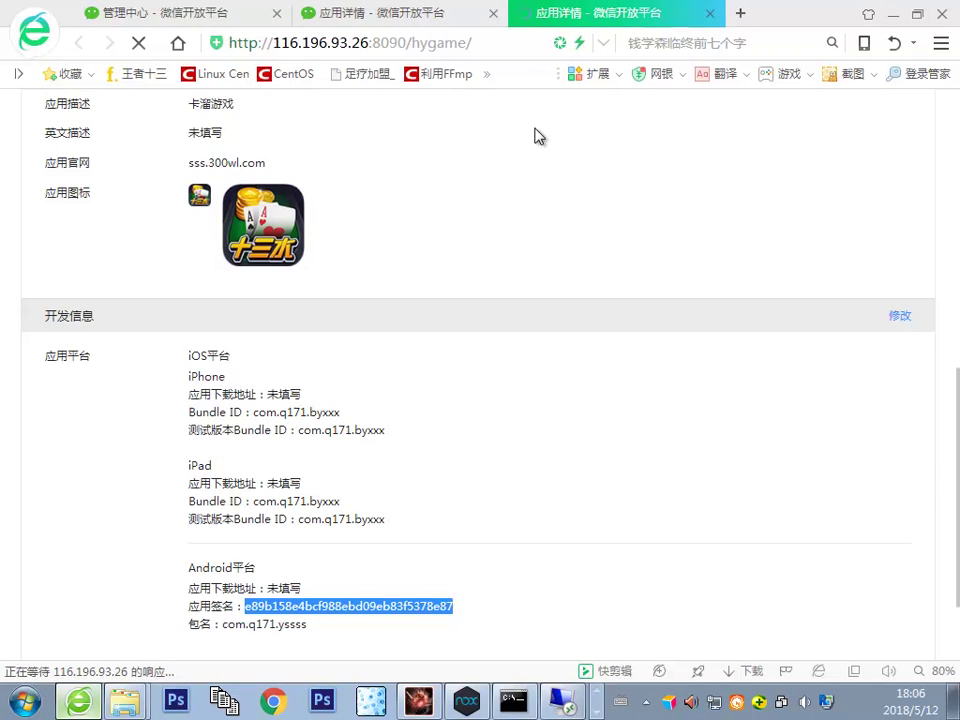
pyautogui.scroll(-2, 500, 230)
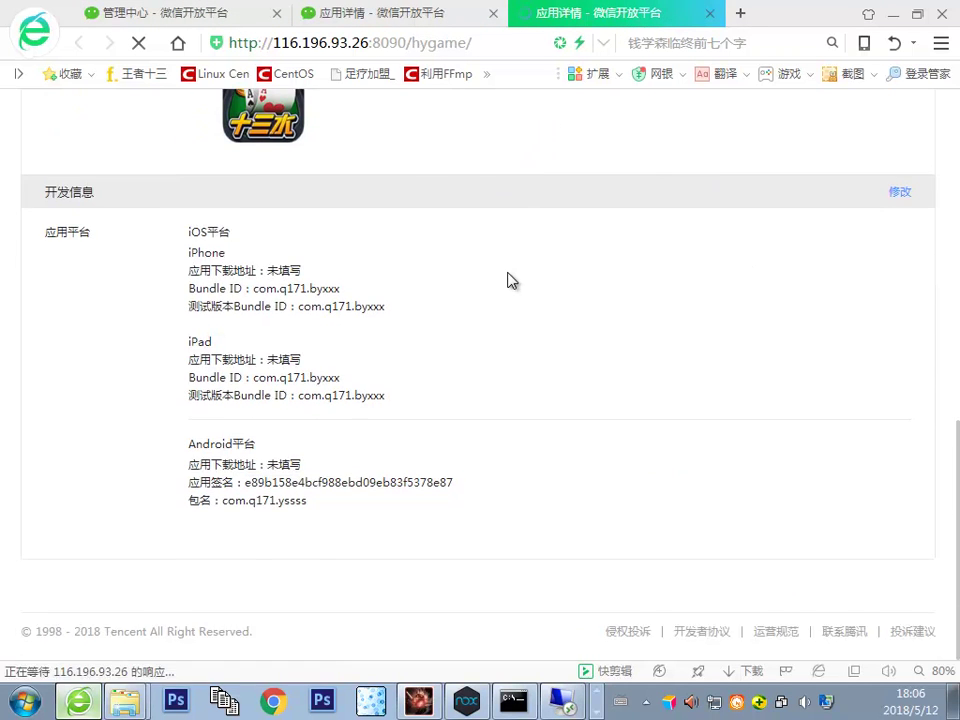
pyautogui.scroll(5, 510, 280)
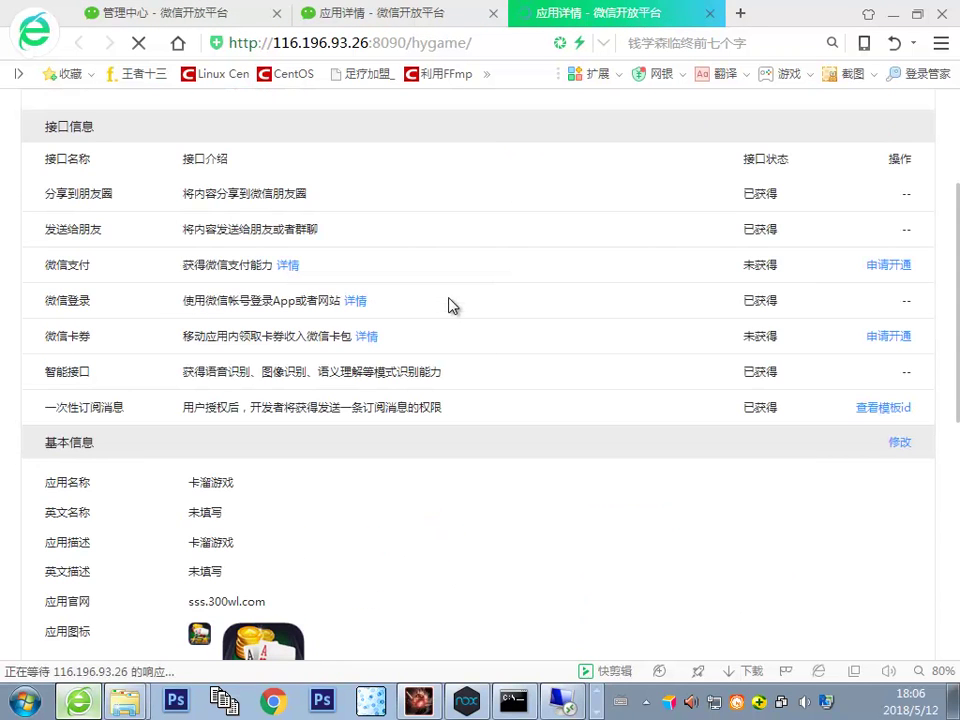
pyautogui.click(493, 43)
pyautogui.click(493, 43)
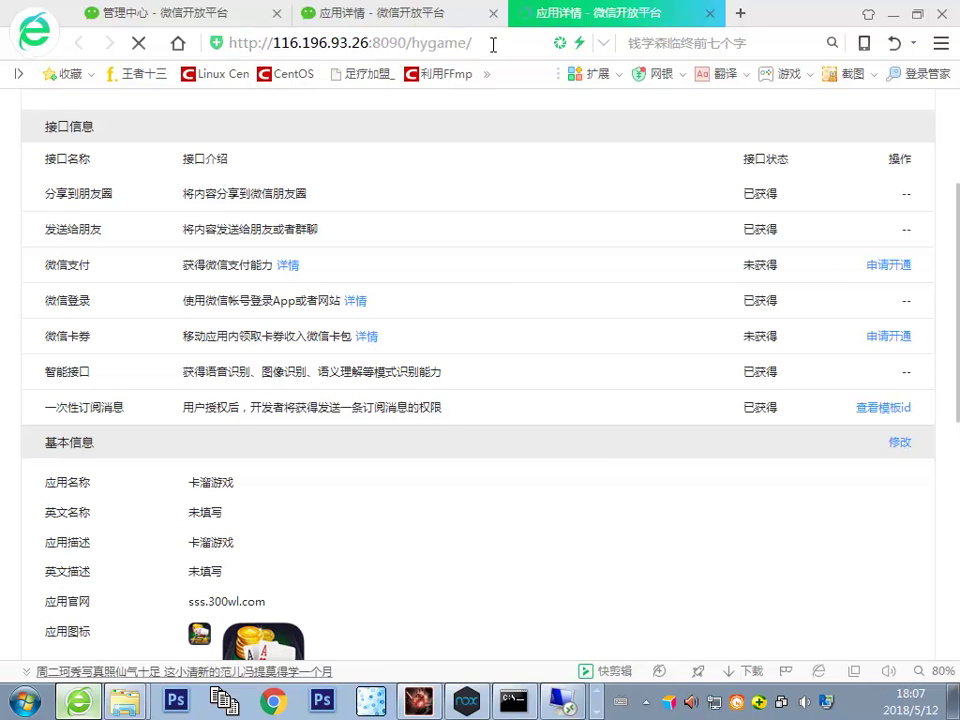
pyautogui.click(557, 699)
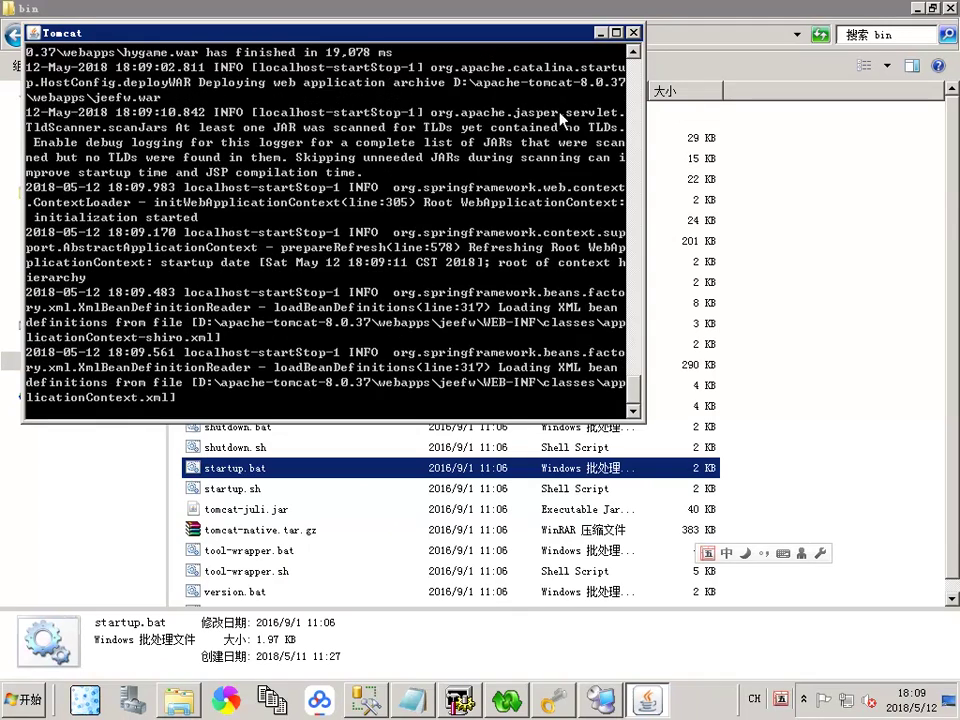
pyautogui.click(600, 8)
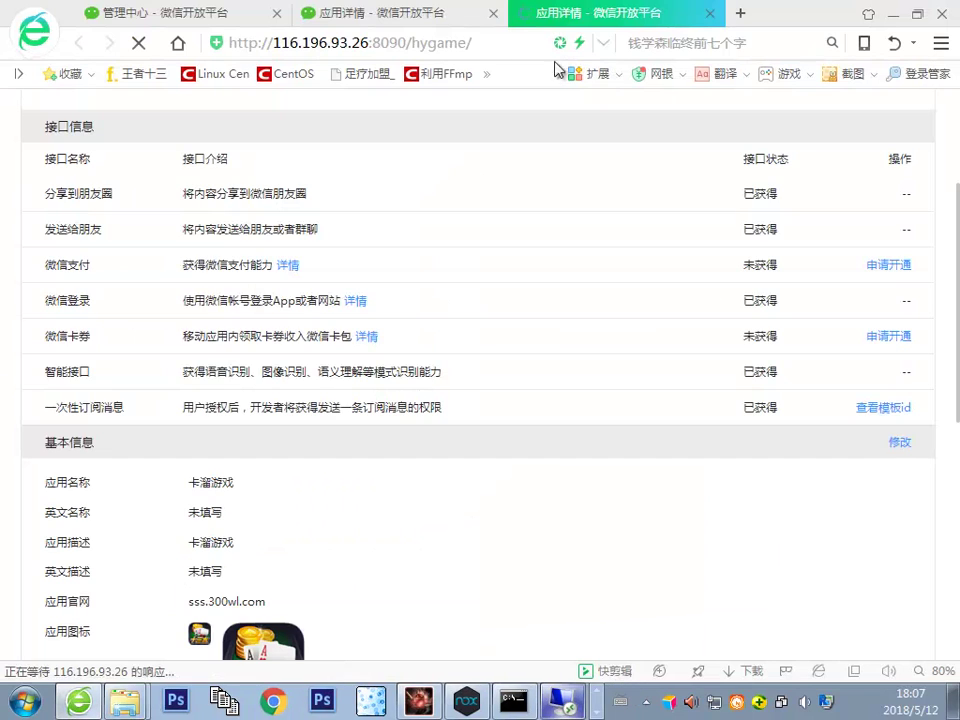
pyautogui.press('BackSpace')
pyautogui.click(739, 15)
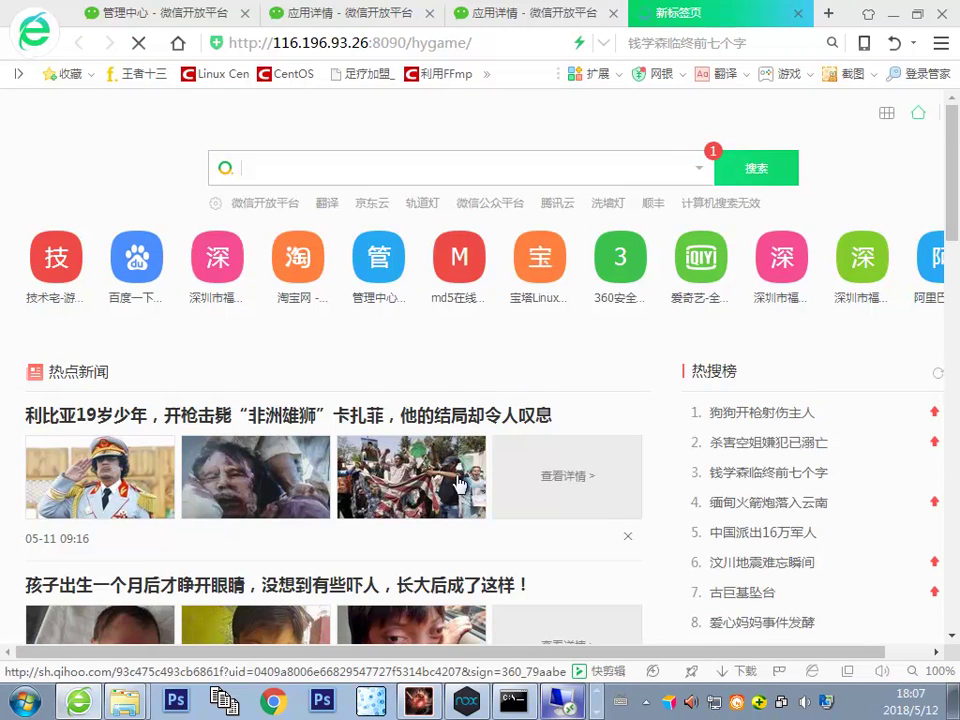
pyautogui.scroll(-3, 510, 590)
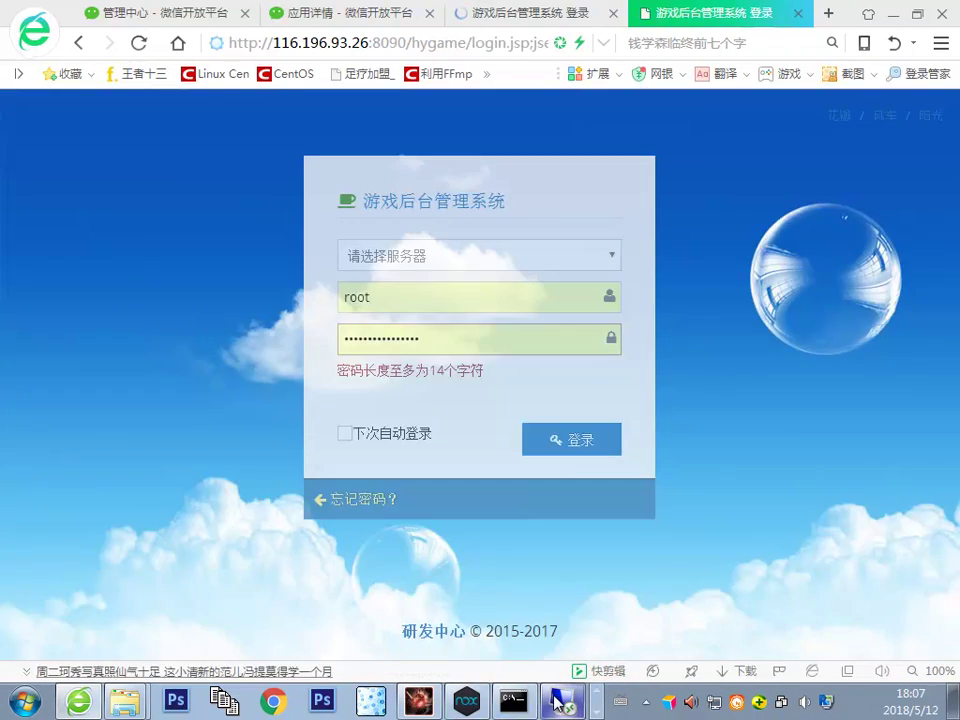
# Step: Choose the 麻将 server from the server list, then return to the login page
pyautogui.click(418, 262)
pyautogui.click(372, 299)
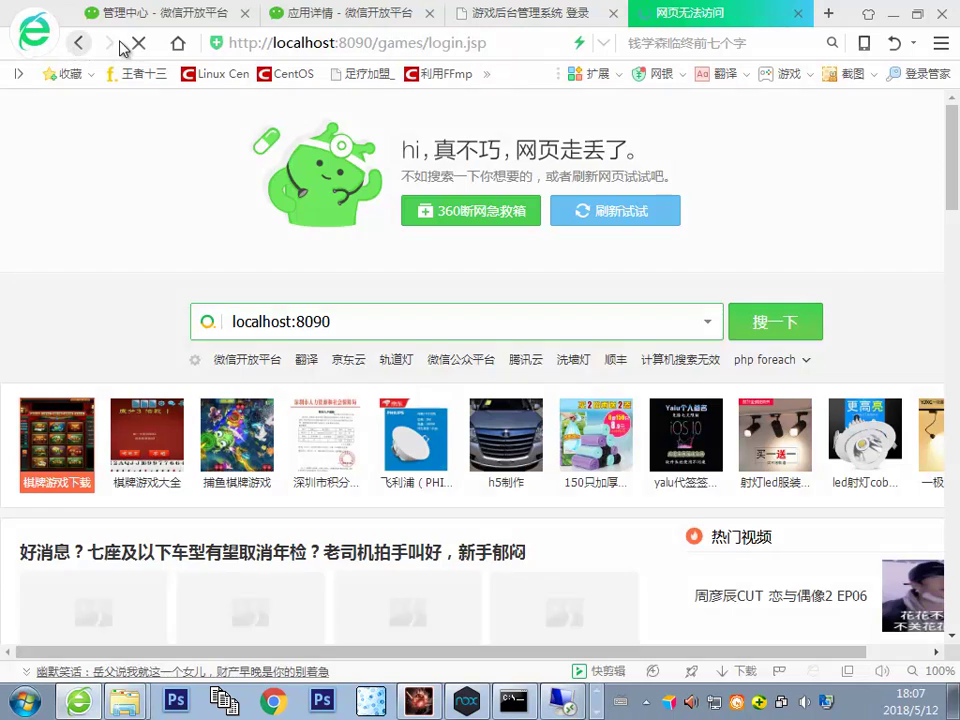
pyautogui.click(78, 43)
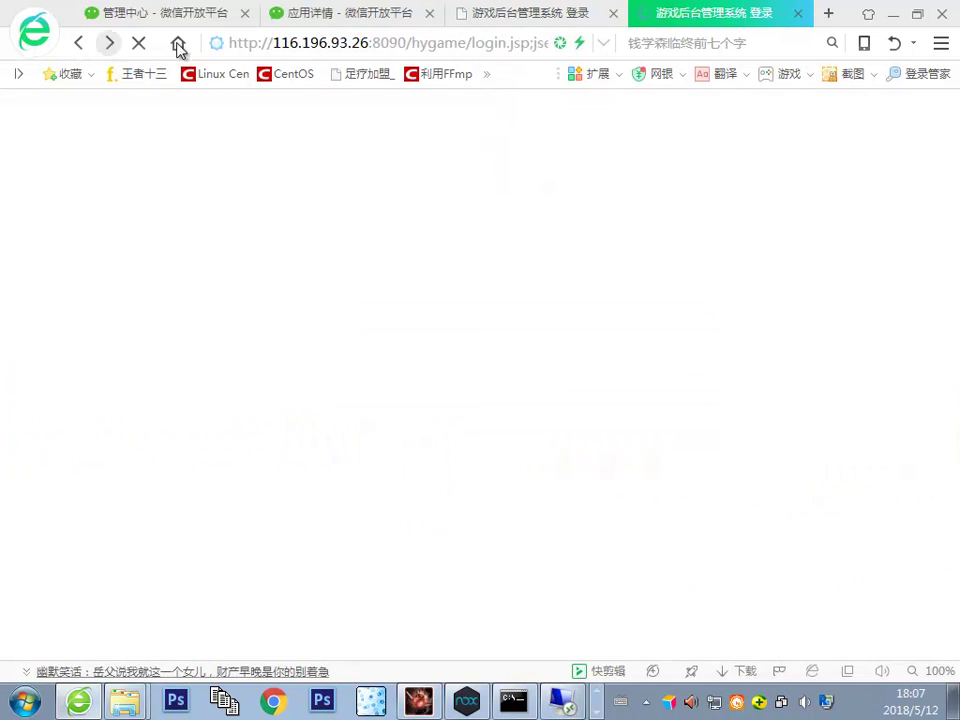
# Step: Log in with the saved administrator account and the backend password
pyautogui.doubleClick(377, 296)
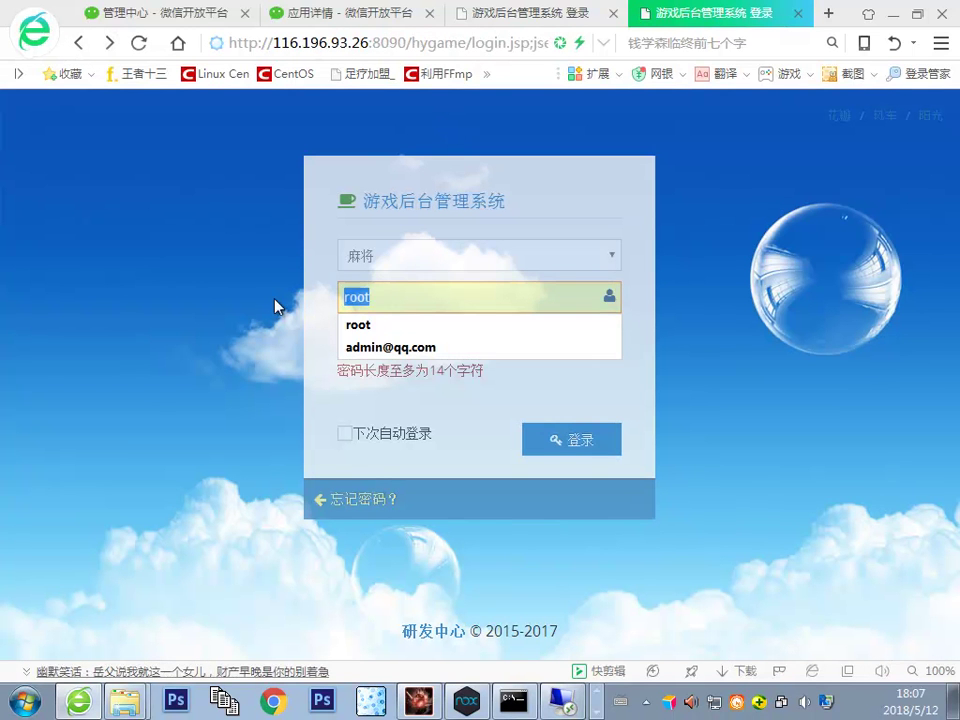
pyautogui.write('a')
pyautogui.click(416, 326)
pyautogui.doubleClick(416, 334)
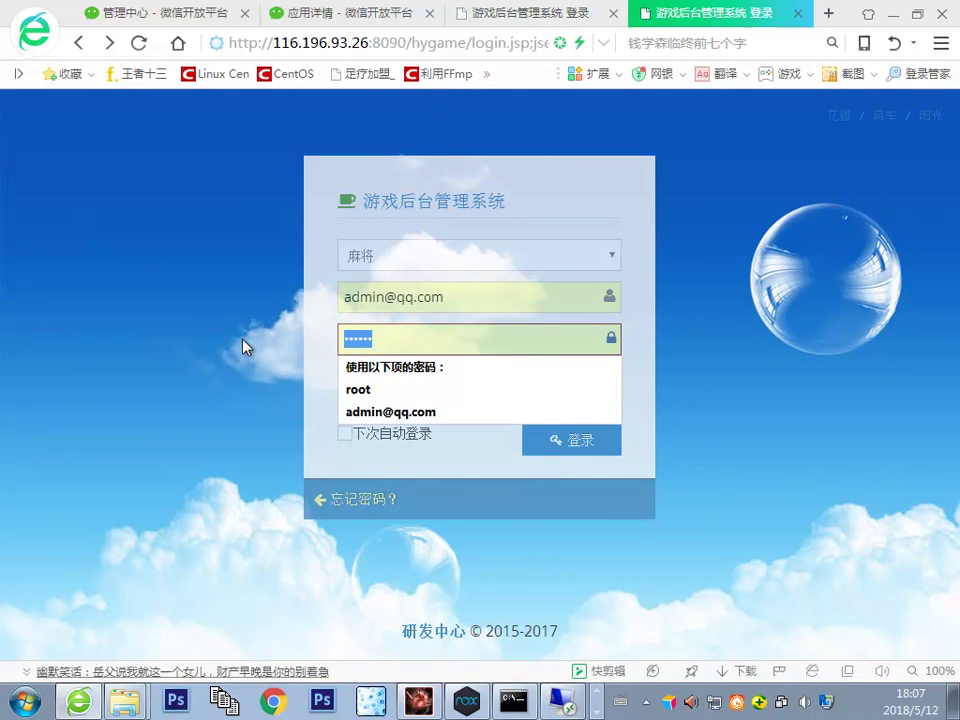
pyautogui.write('123456')
pyautogui.click(594, 412)
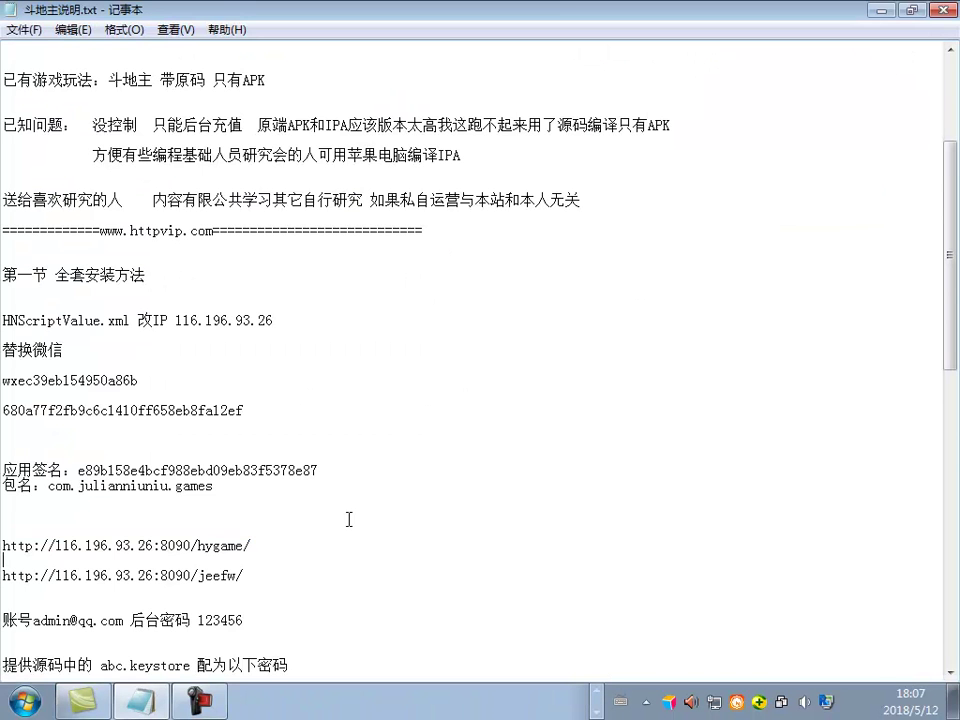
# Step: Insert 解压到D盘 before apache-tomcat-8.0.37 on the tomcat line of the notes
pyautogui.scroll(-4, 385, 482)
pyautogui.scroll(3, 473, 606)
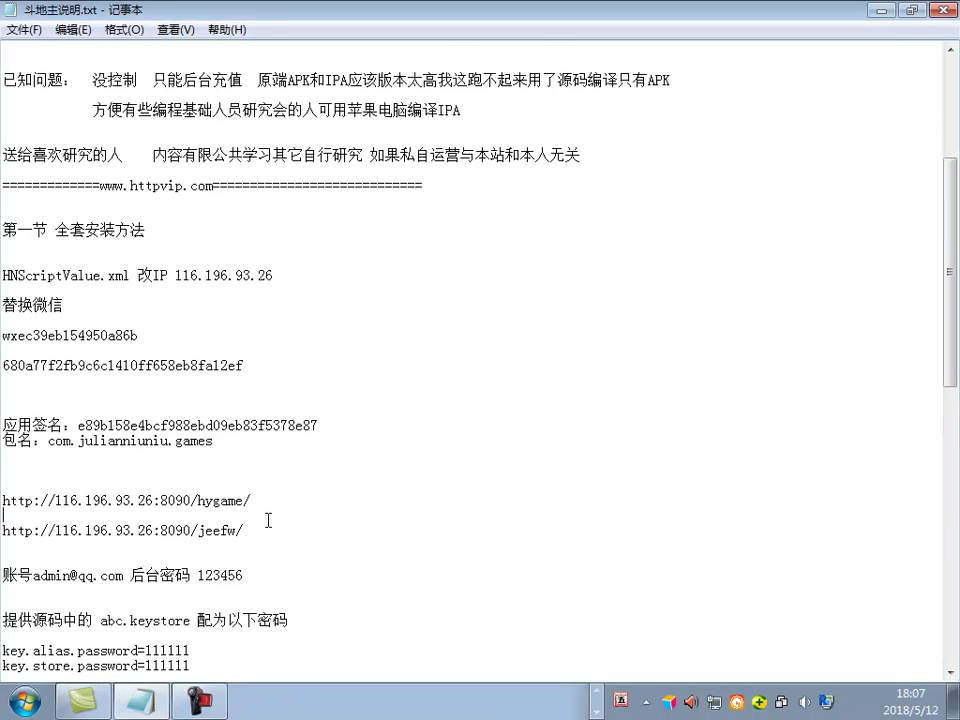
pyautogui.scroll(-2, 295, 511)
pyautogui.scroll(8, 339, 368)
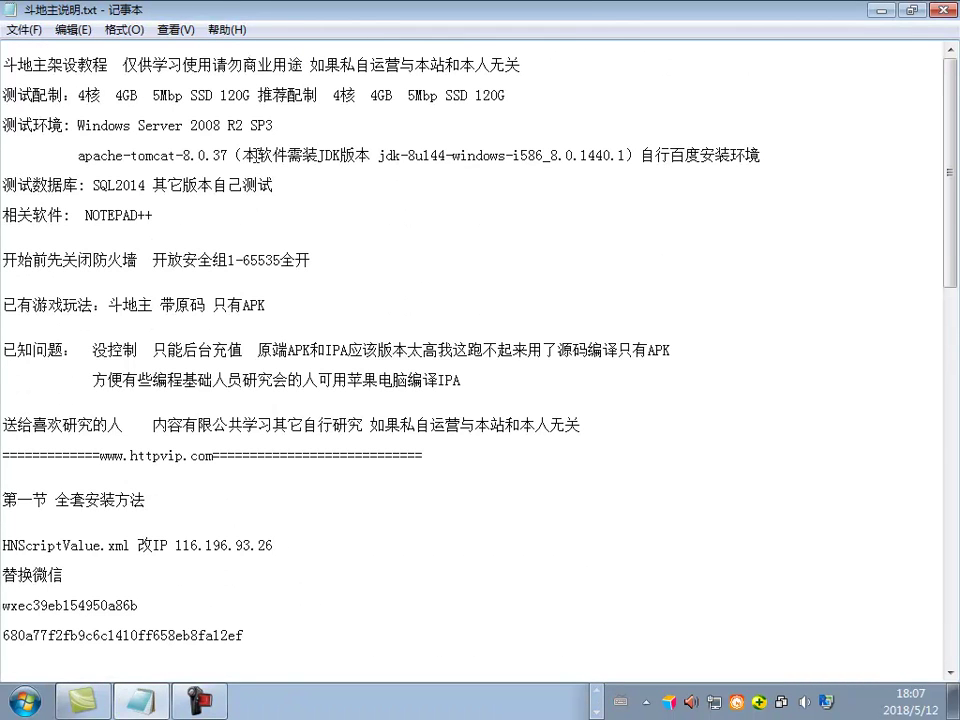
pyautogui.moveTo(76, 157); pyautogui.dragTo(247, 162)
pyautogui.click(232, 157)
pyautogui.moveTo(755, 155); pyautogui.dragTo(548, 156)
pyautogui.moveTo(756, 163); pyautogui.dragTo(232, 160)
pyautogui.click(237, 160)
pyautogui.write('jie ya gc Dte')
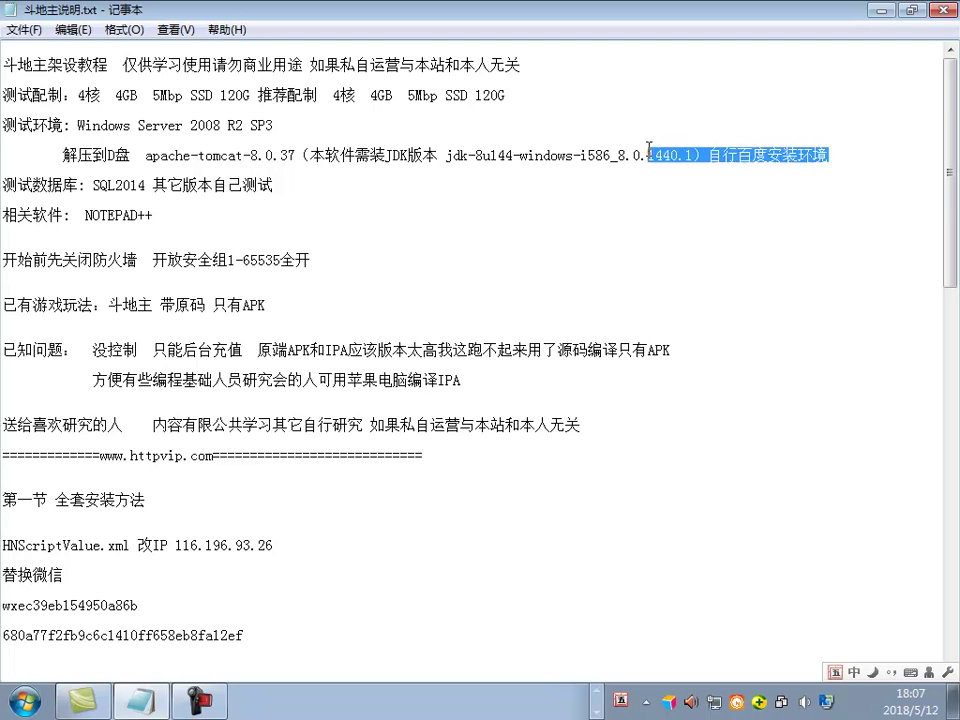
# Step: Move to the blank line below the IP line and bring the 斗地主带源码 folder forward
pyautogui.scroll(-7, 512, 204)
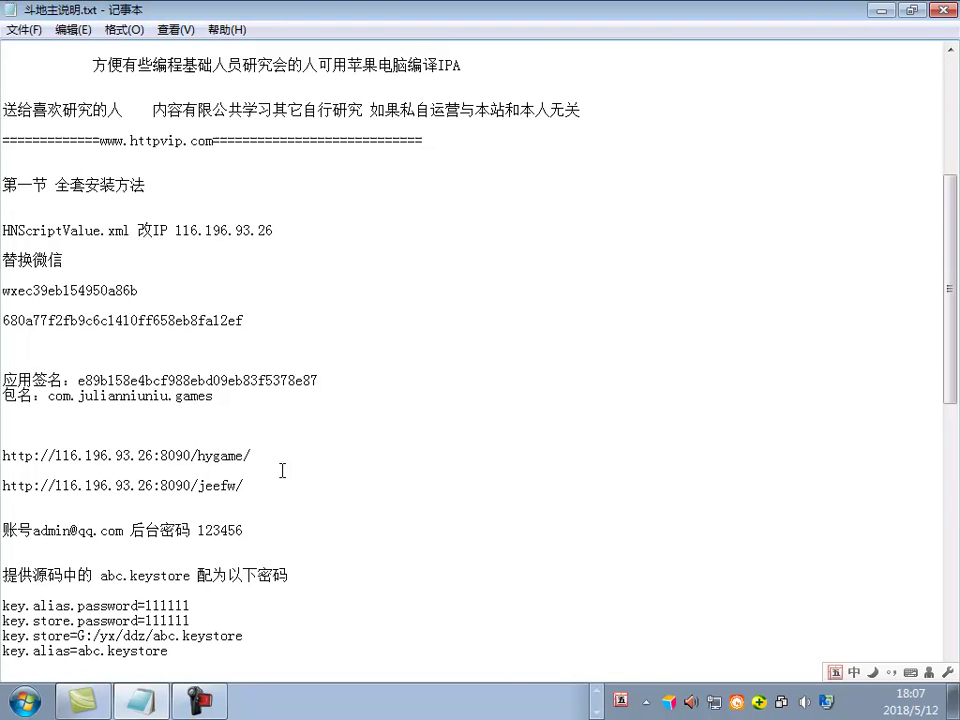
pyautogui.press('Down')
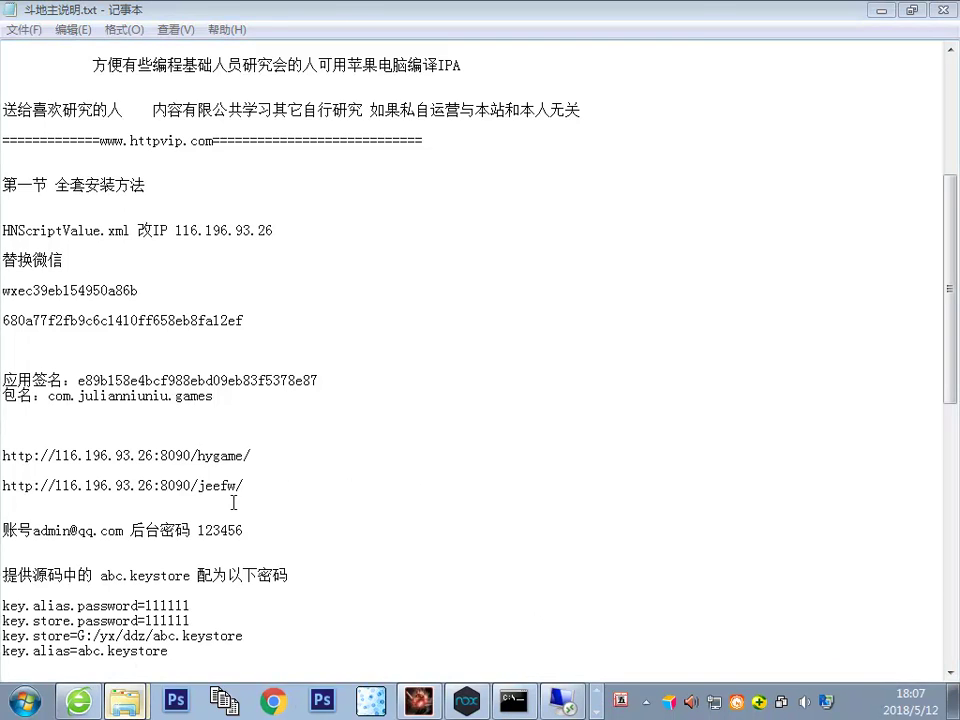
pyautogui.click(125, 698)
# Step: Minimize the build console and drop GameBase-release-signed.apk onto Android Killer, dismissing the already-open warning
pyautogui.click(513, 700)
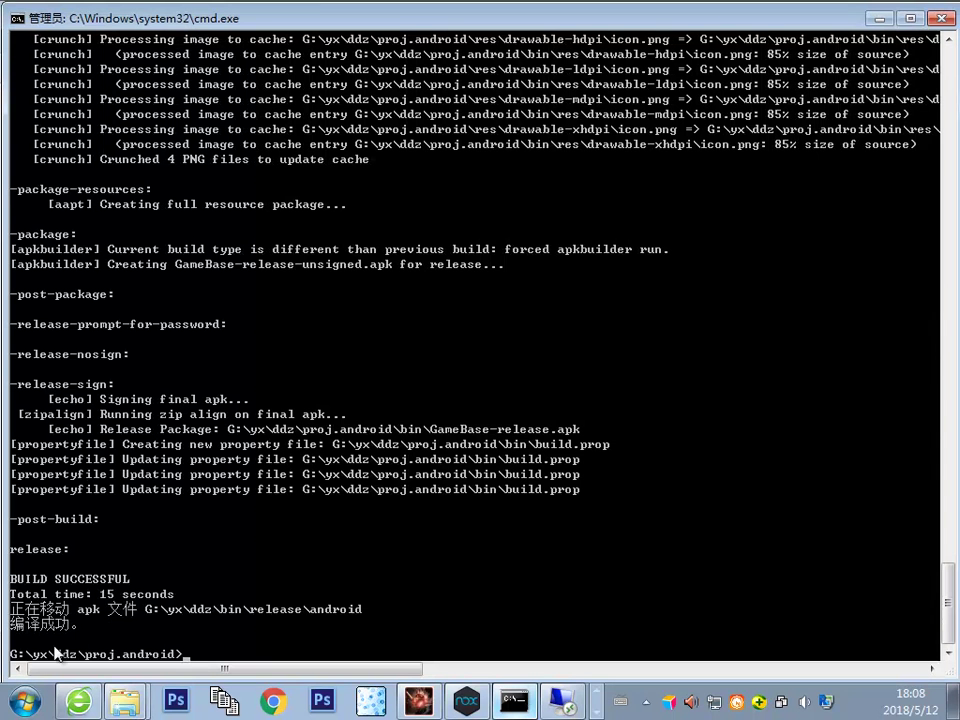
pyautogui.click(878, 20)
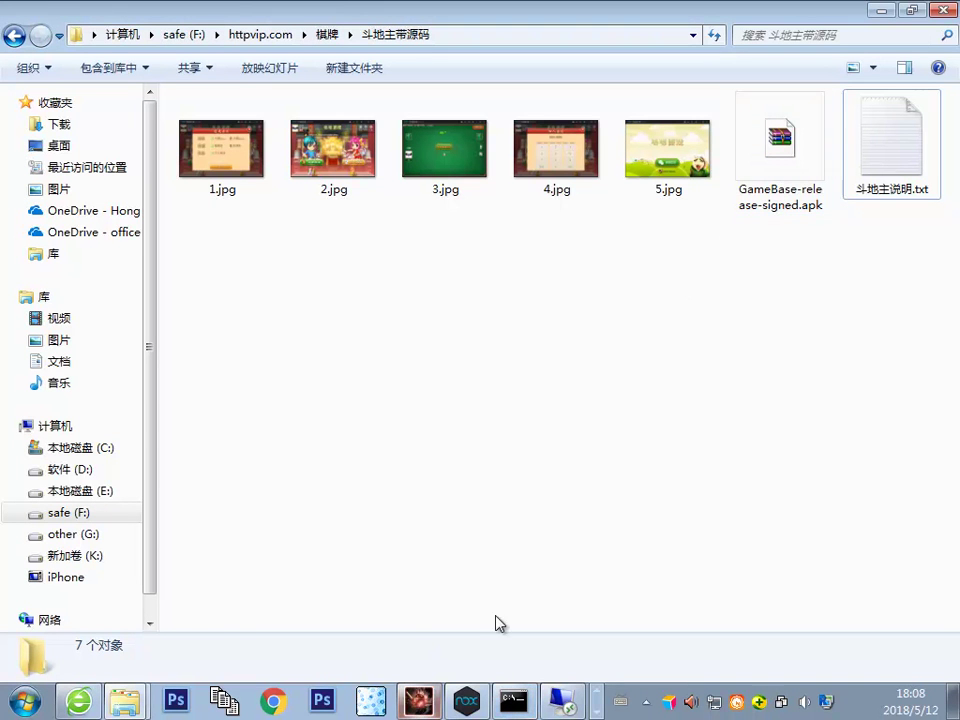
pyautogui.click(780, 150)
pyautogui.moveTo(780, 150); pyautogui.dragTo(348, 290)
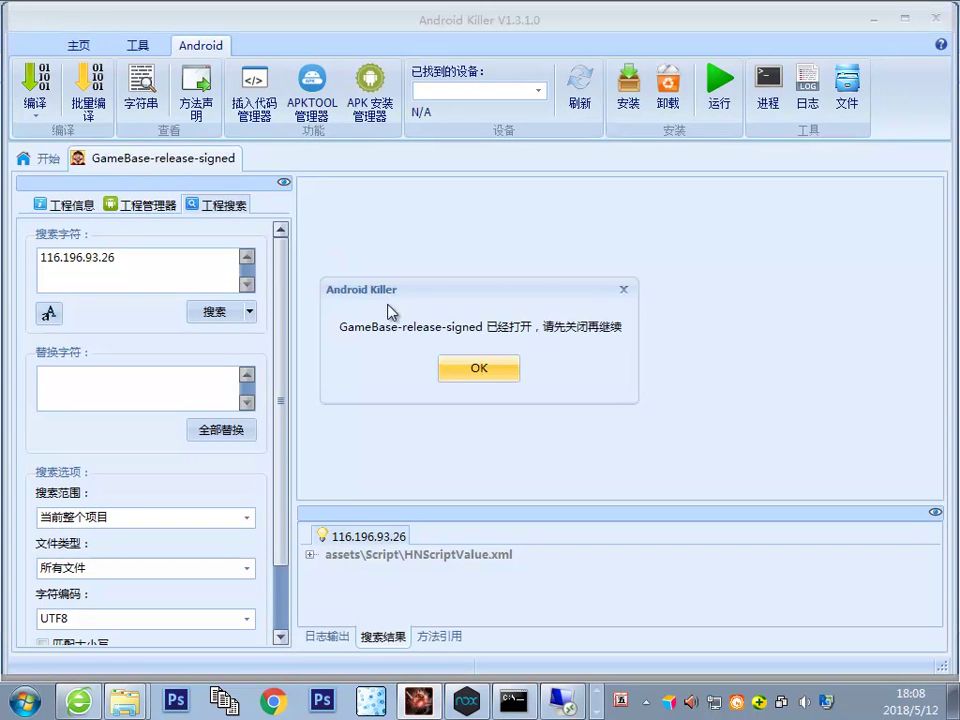
pyautogui.click(484, 368)
# Step: Close the old GameBase project, drop the apk again and confirm replacing the project
pyautogui.rightClick(150, 157)
pyautogui.click(168, 170)
pyautogui.moveTo(360, 26); pyautogui.dragTo(360, 229)
pyautogui.moveTo(780, 150); pyautogui.dragTo(428, 431)
pyautogui.click(568, 422)
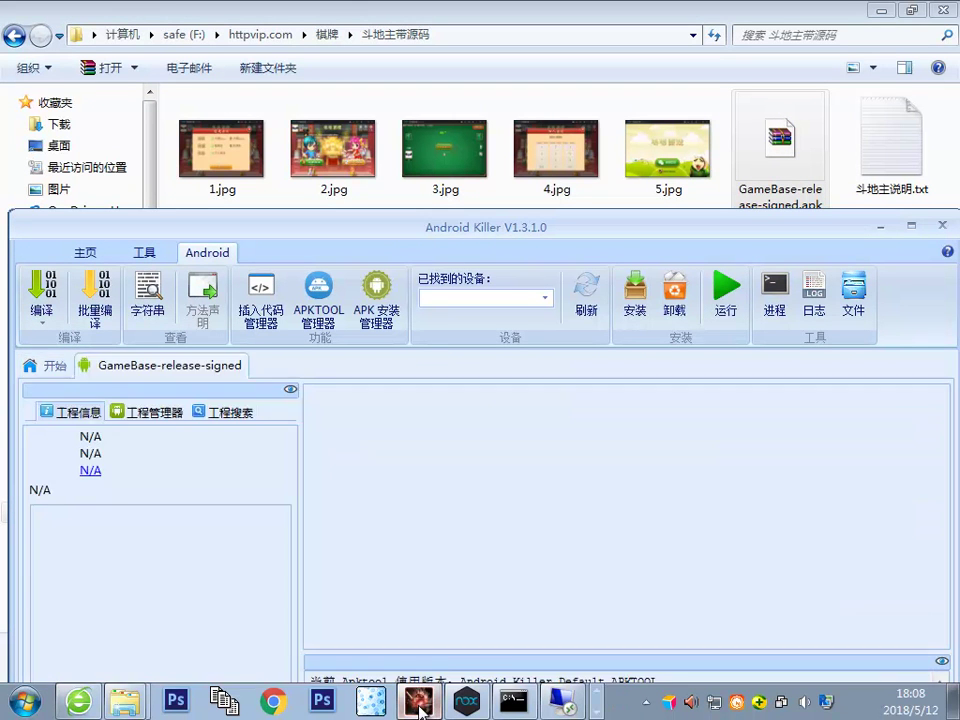
pyautogui.click(418, 703)
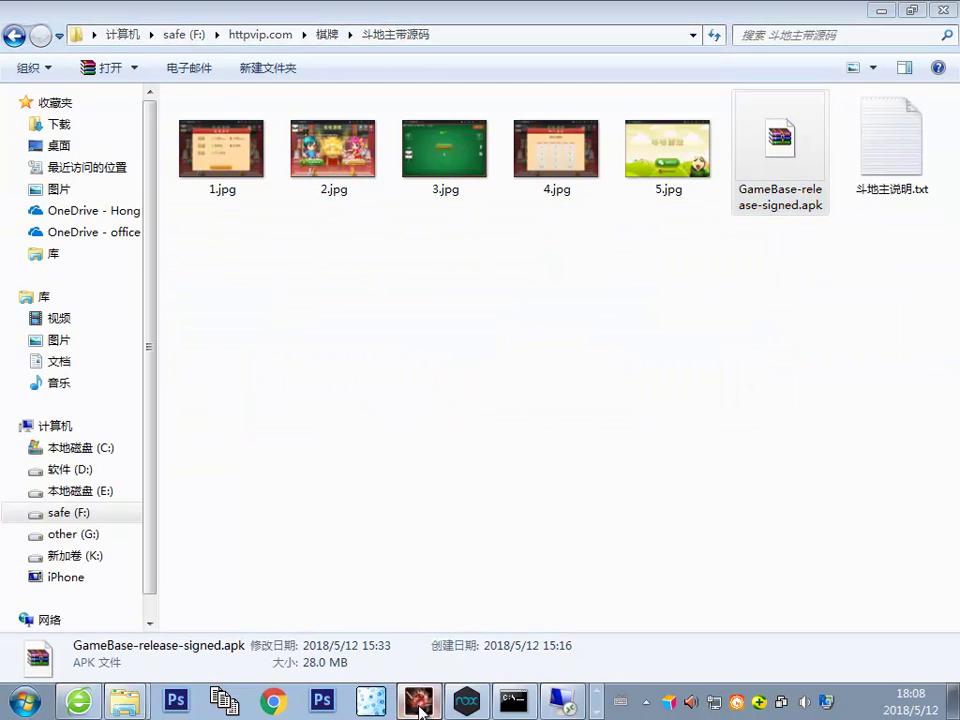
pyautogui.click(418, 703)
# Step: Maximize Android Killer, confirm analysing the project, and select IP 116.196.93.26 in the notes
pyautogui.click(911, 228)
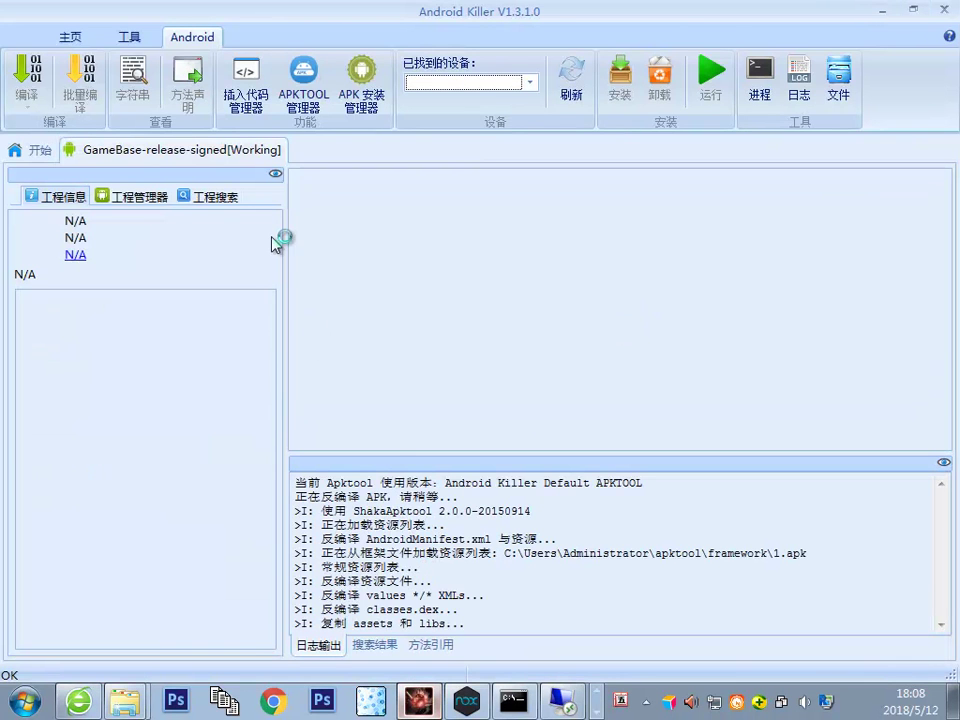
pyautogui.click(563, 700)
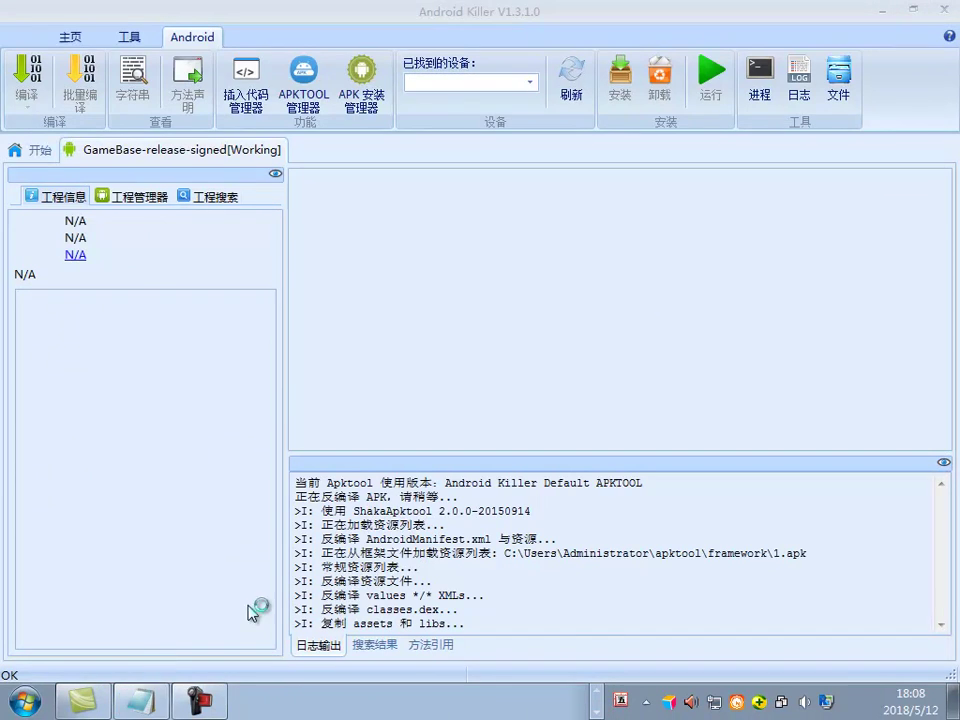
pyautogui.click(145, 700)
pyautogui.scroll(3, 300, 241)
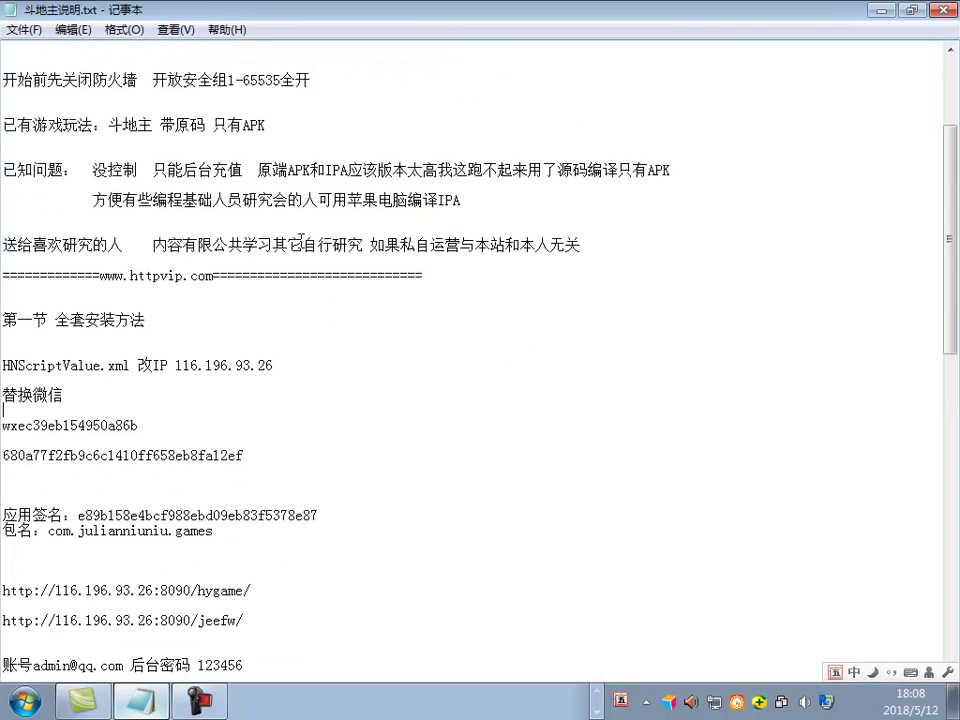
pyautogui.scroll(-2, 521, 587)
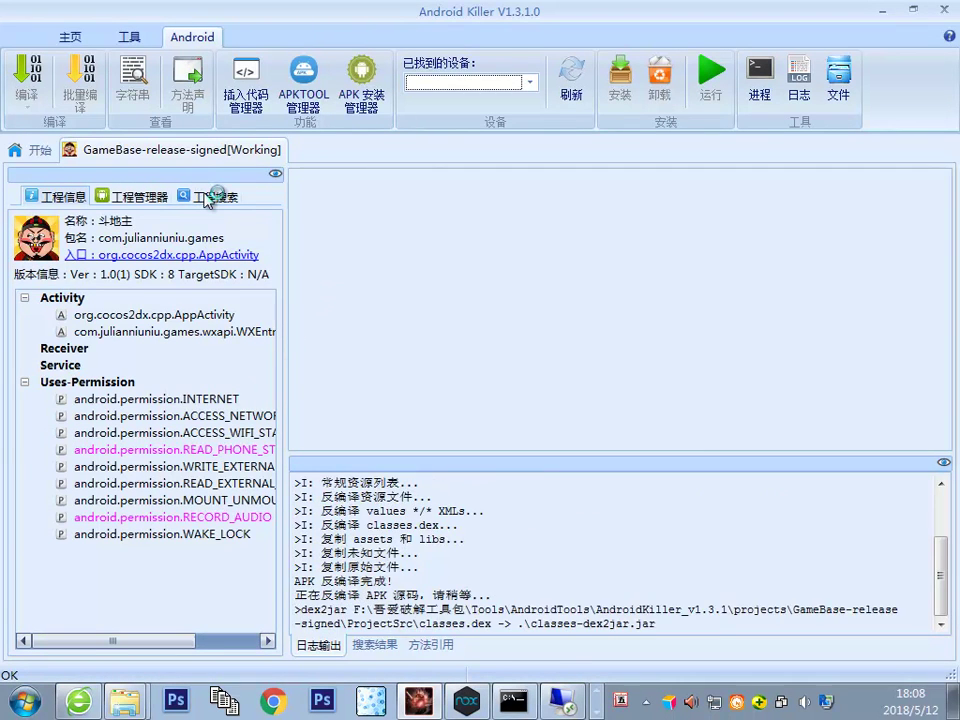
pyautogui.click(567, 421)
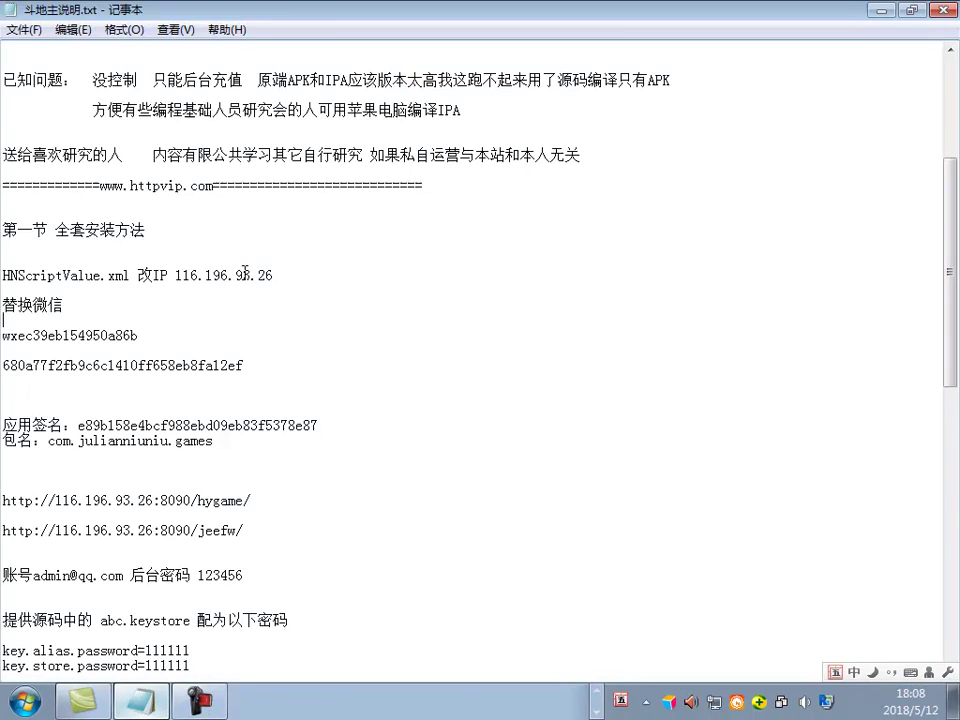
pyautogui.moveTo(176, 276); pyautogui.dragTo(336, 287)
pyautogui.hotkey('ctrl', 'c')
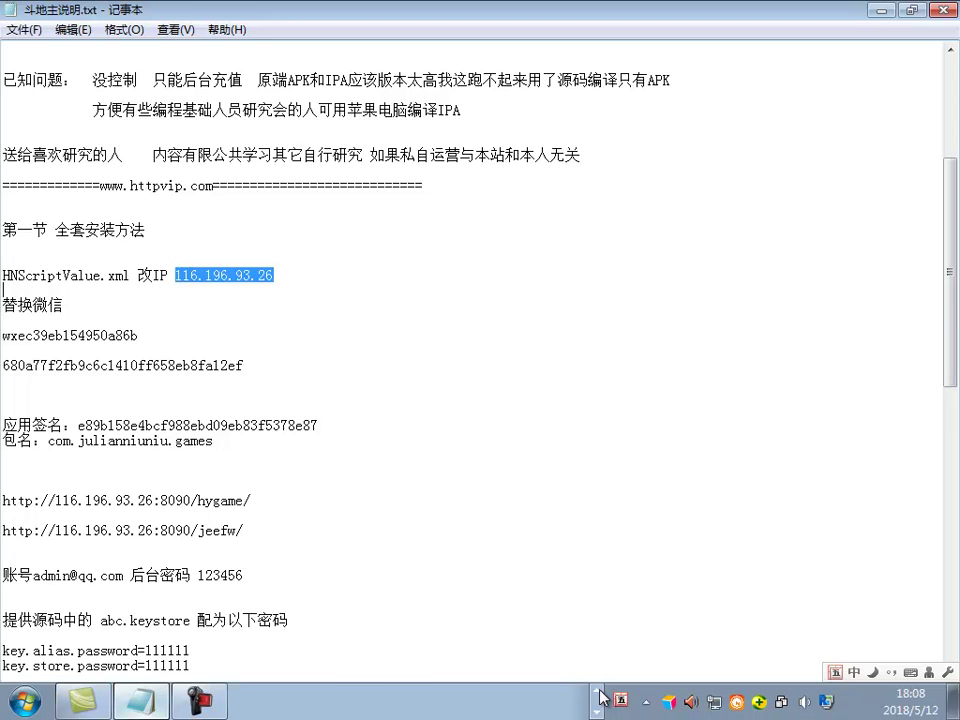
# Step: Search the Android Killer project for the pasted IP across all file types
pyautogui.click(418, 703)
pyautogui.click(204, 197)
pyautogui.click(161, 266)
pyautogui.hotkey('ctrl', 'v')
pyautogui.press('Return')
pyautogui.click(204, 305)
pyautogui.click(231, 556)
pyautogui.click(139, 580)
pyautogui.click(210, 303)
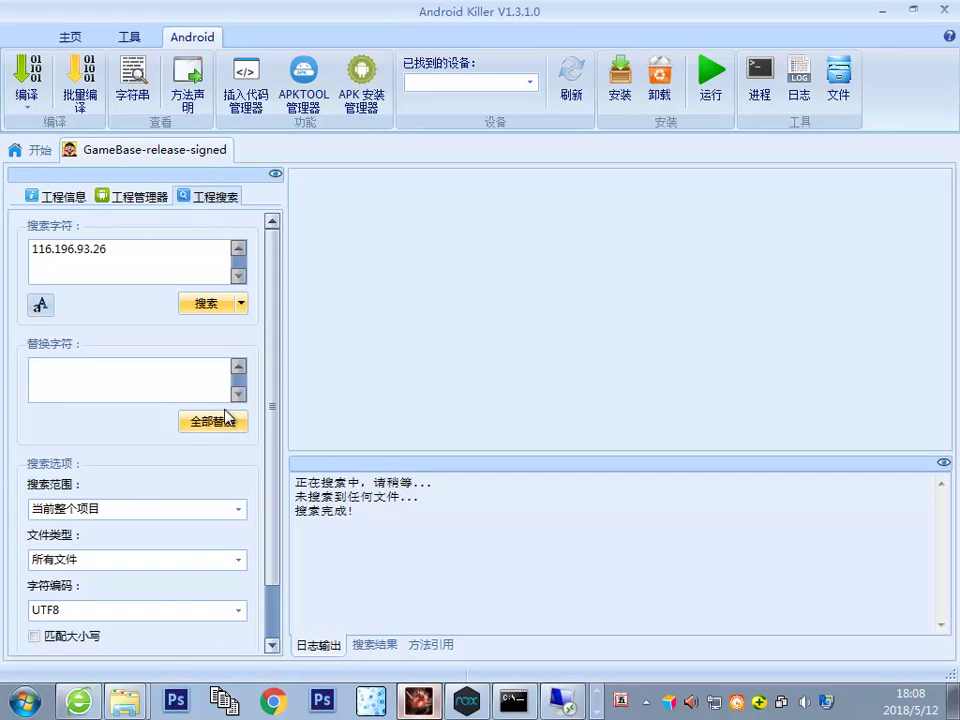
# Step: Rerun the search, expand the HNScriptValue.xml Host match, and return to the setup notes
pyautogui.click(164, 259)
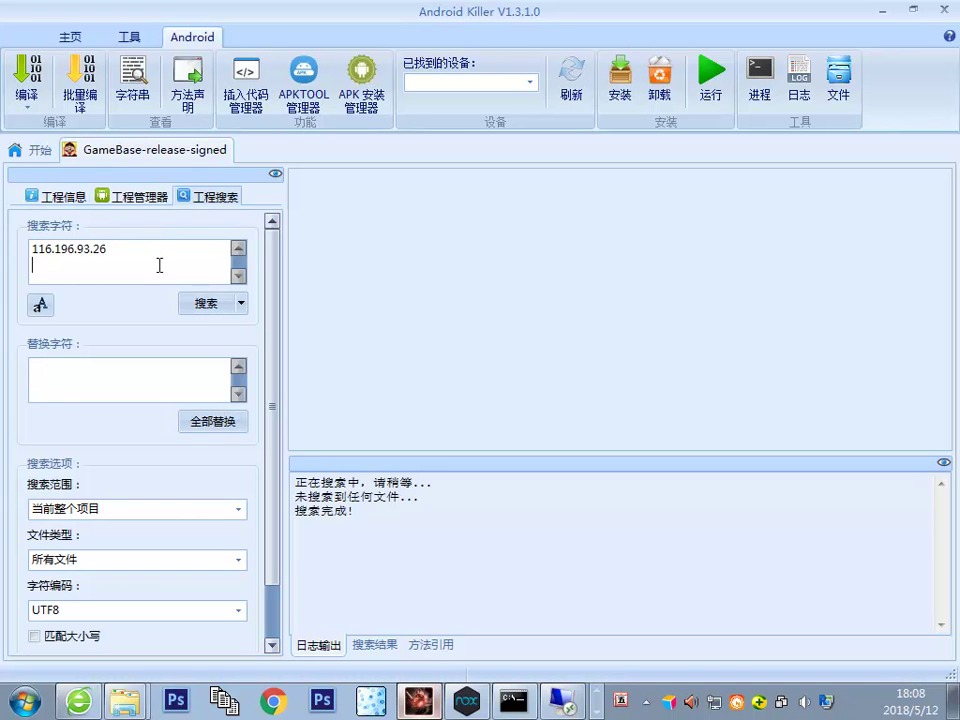
pyautogui.click(201, 308)
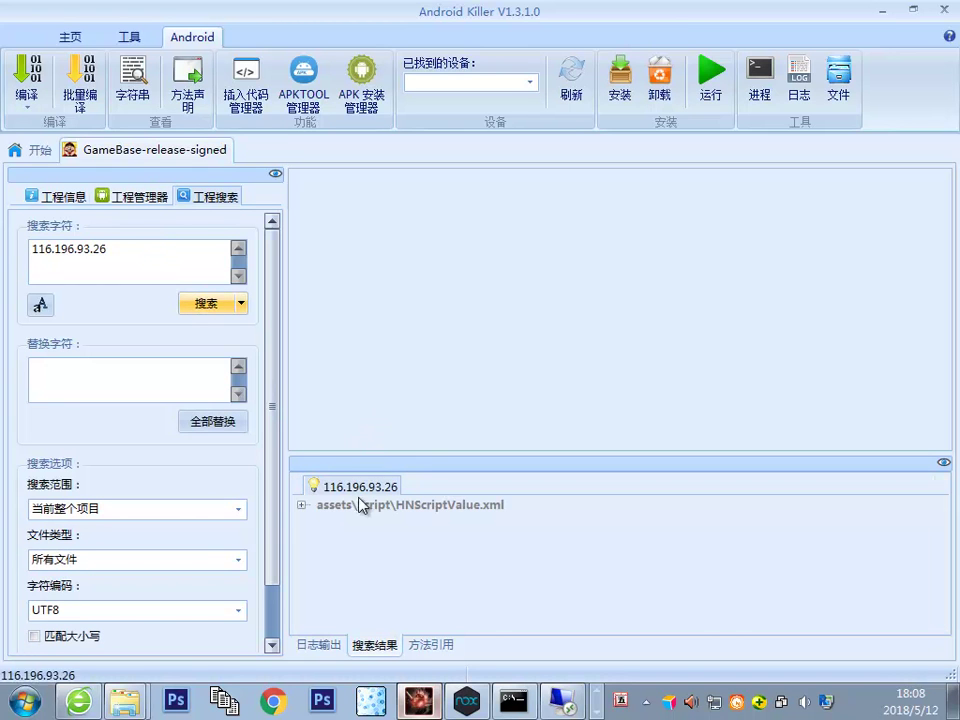
pyautogui.click(302, 506)
pyautogui.click(600, 528)
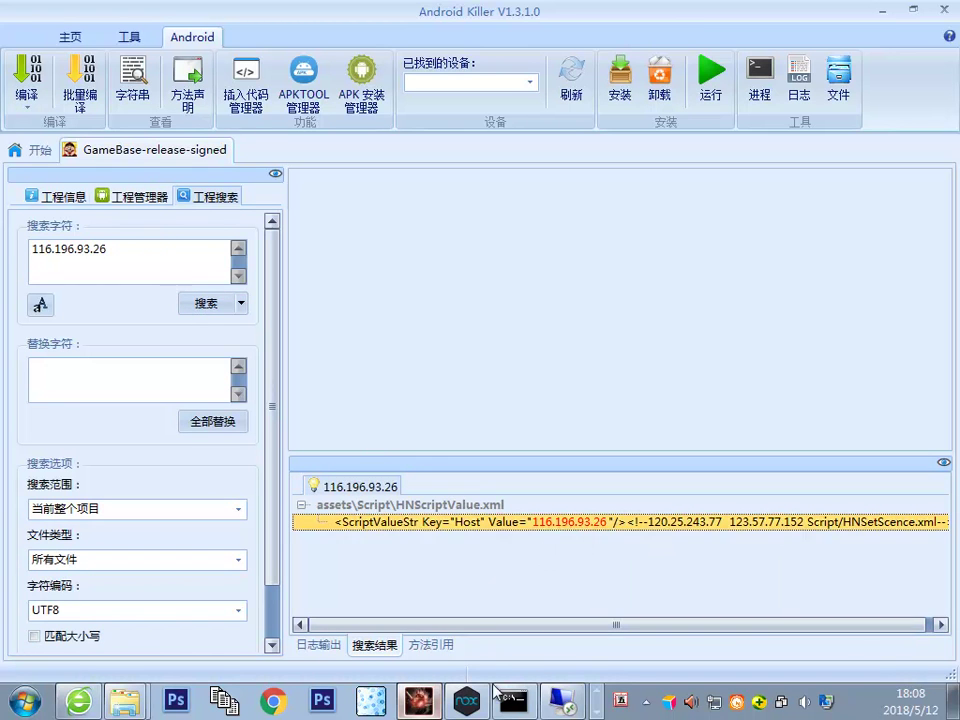
pyautogui.click(598, 712)
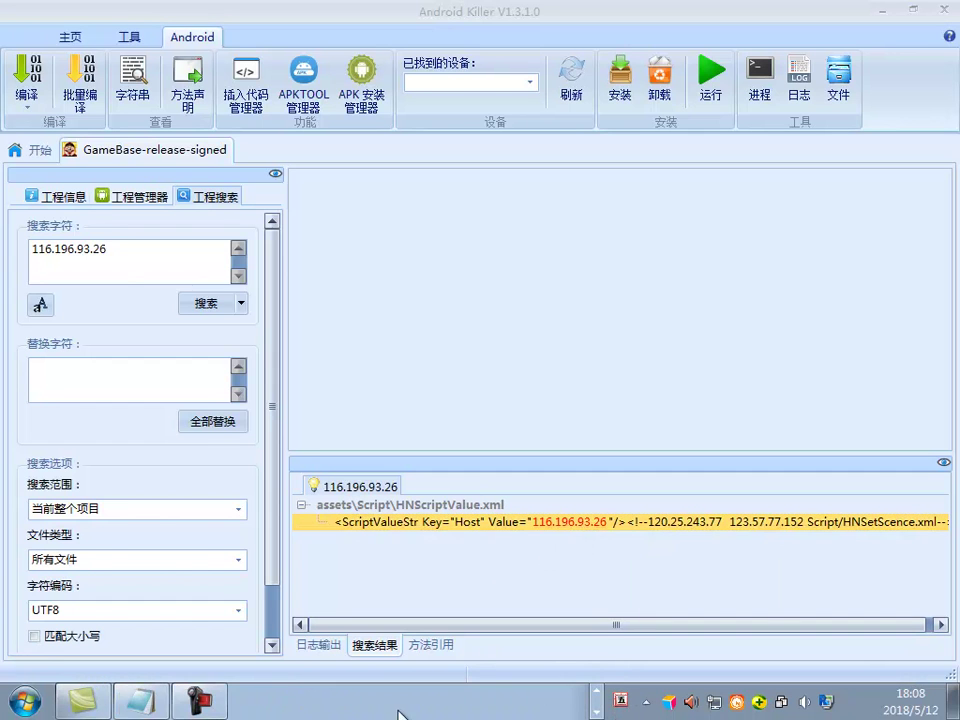
pyautogui.click(141, 700)
pyautogui.click(201, 401)
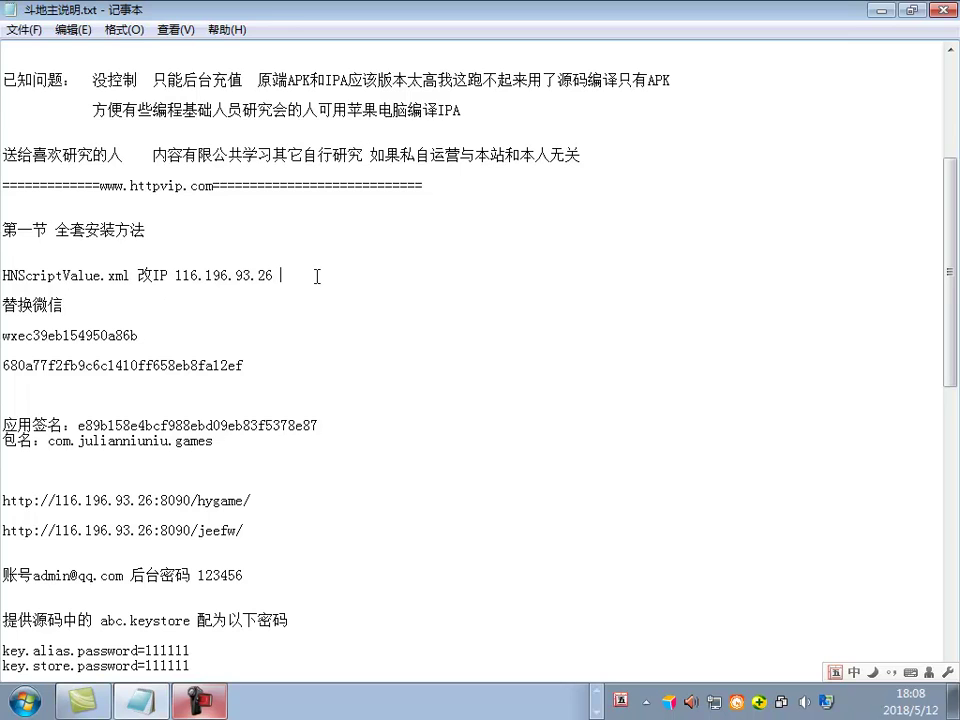
# Step: Add the line 搜IP和微信ID和KEY换成自己的 under the heading, then select the HNScriptValue IP
pyautogui.press('Return')
pyautogui.write('搜IP和')
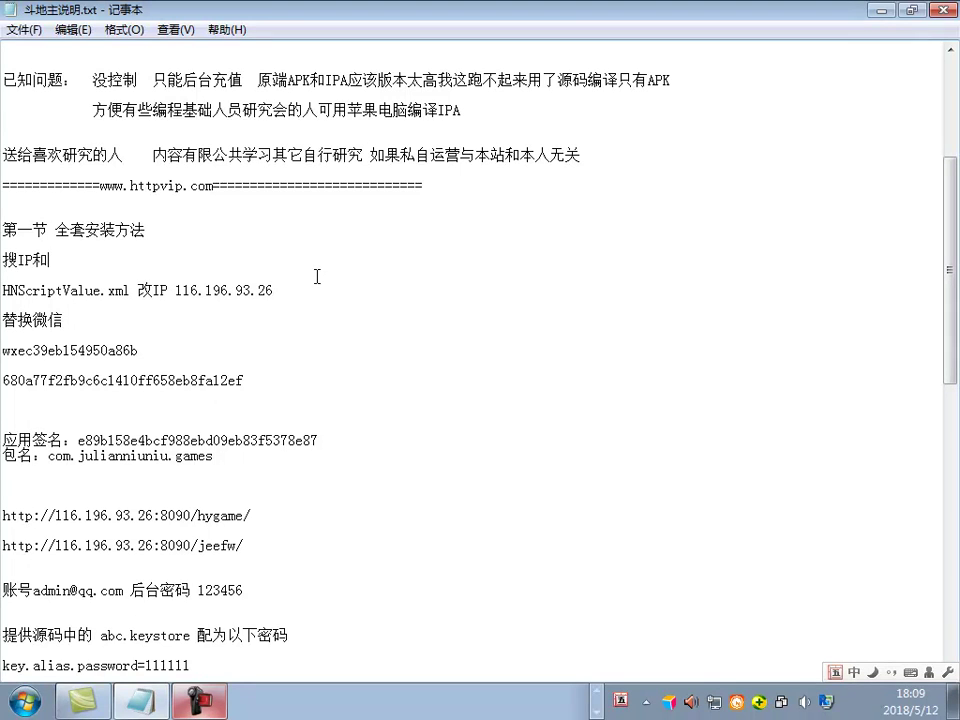
pyautogui.write('tyw')
pyautogui.press('BackSpace')
pyautogui.press('BackSpace')
pyautogui.press('BackSpace')
pyautogui.write('微信ID和KEY')
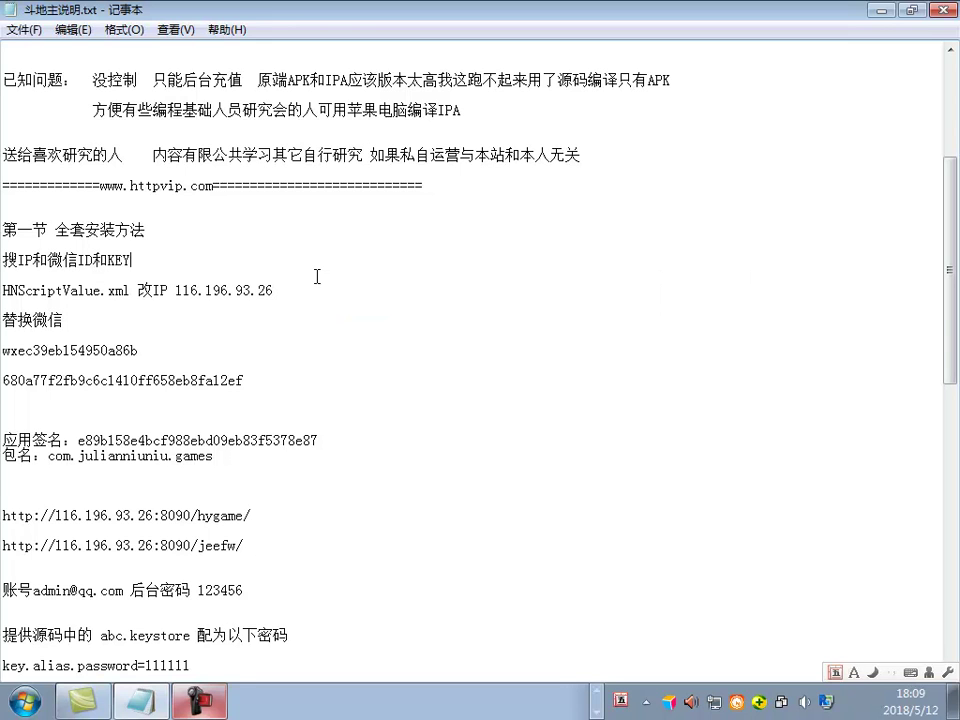
pyautogui.write('换成自己的')
pyautogui.moveTo(166, 294); pyautogui.dragTo(272, 293)
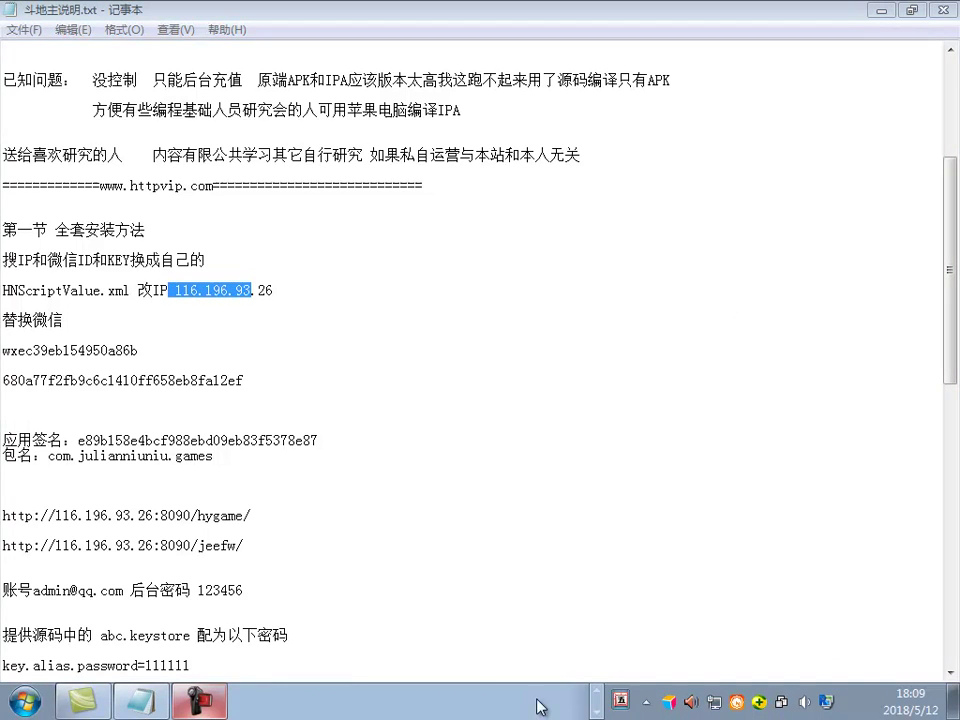
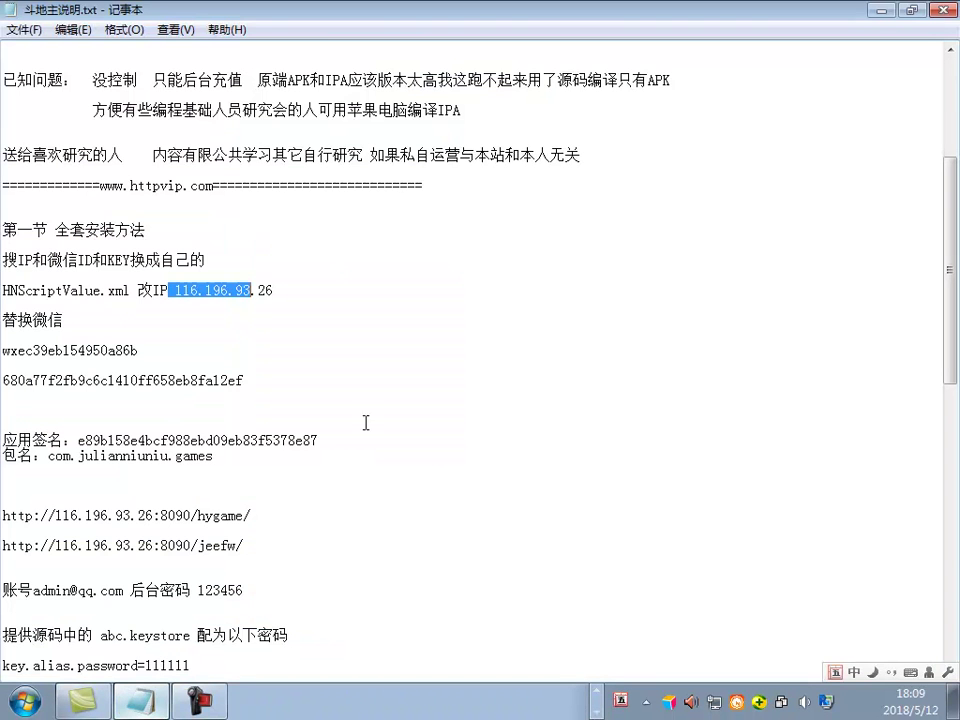
# Step: Copy the WeChat app ID wxec39eb154950a86b from Notepad into Android Killer's 搜索字符 field
pyautogui.moveTo(134, 351); pyautogui.dragTo(2, 351)
pyautogui.hotkey('ctrl', 'c')
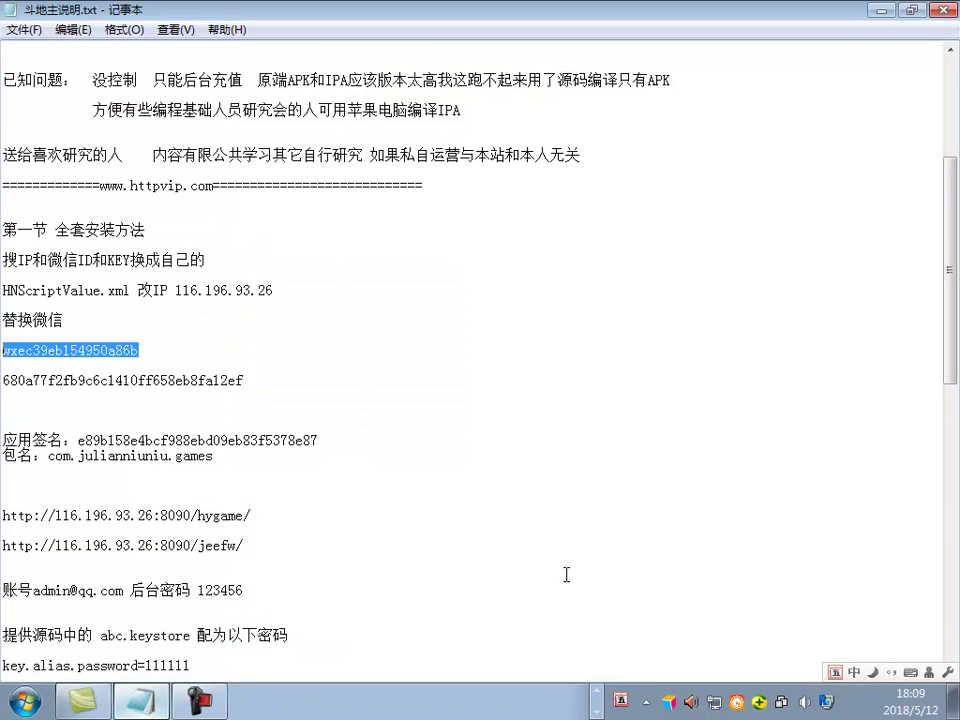
pyautogui.click(418, 702)
pyautogui.tripleClick(162, 259)
pyautogui.hotkey('ctrl', 'v')
# Step: Search the project for the app ID, expand the WXEntryActivity.smali matches, and return to Notepad
pyautogui.click(228, 304)
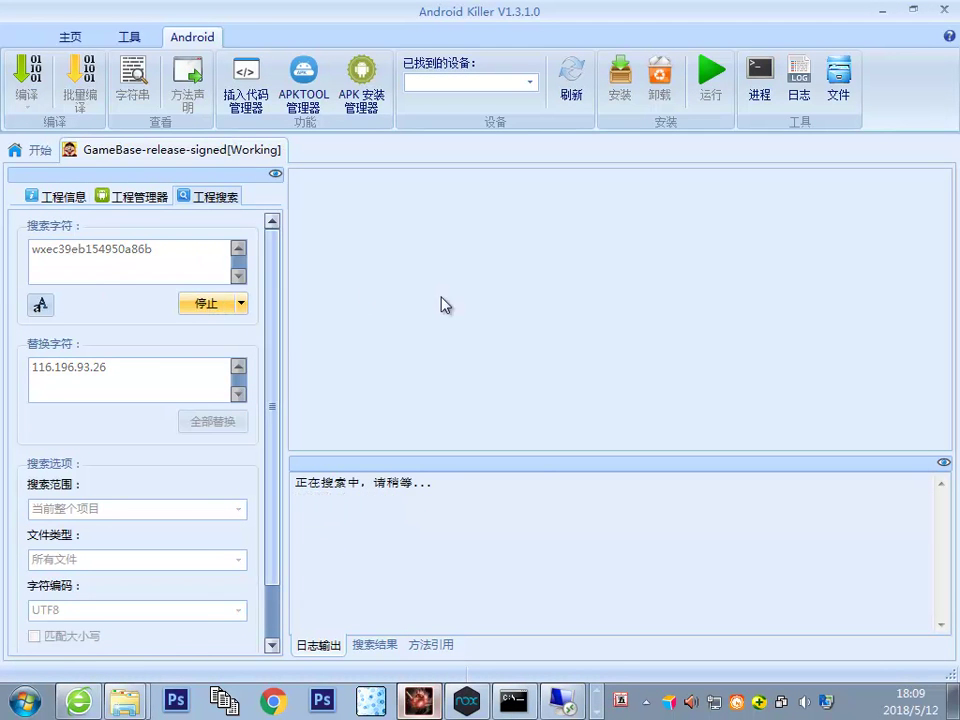
pyautogui.click(301, 506)
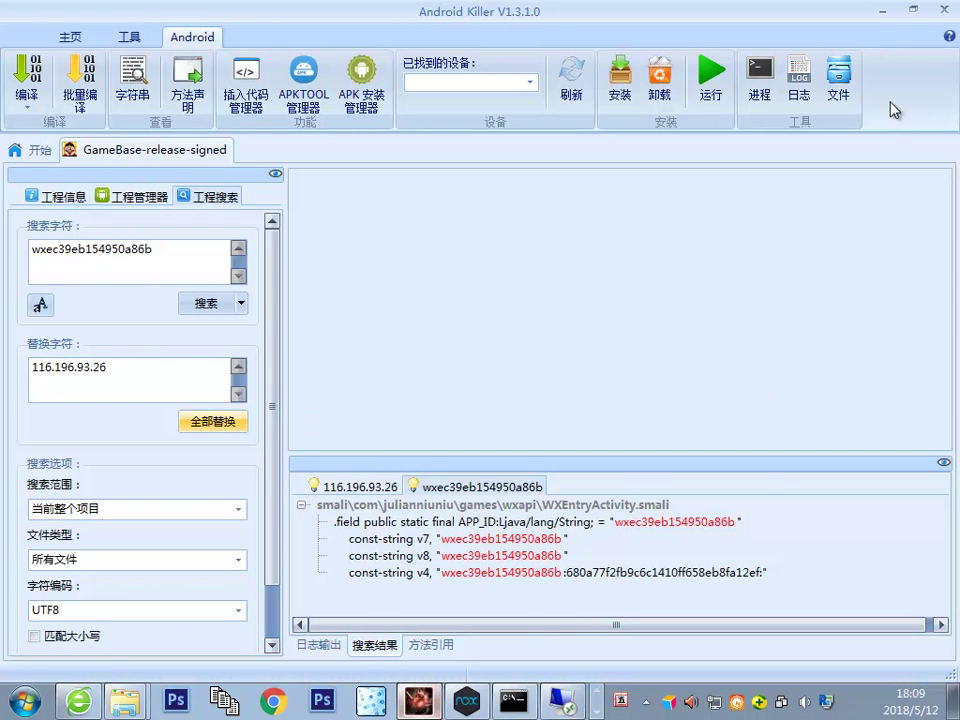
pyautogui.click(884, 15)
pyautogui.click(213, 336)
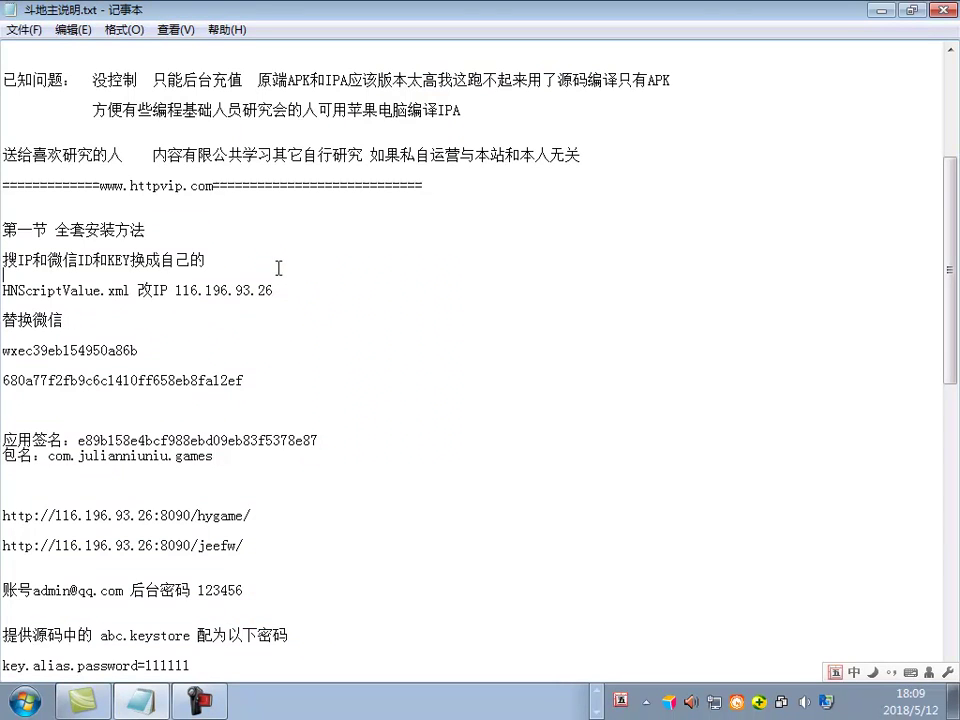
# Step: Add the remarks '我这是源码生成然后换这软件编译' and '这个签名是固定的' beside the signature line
pyautogui.write('我这是源码生成然后换这软件统率')
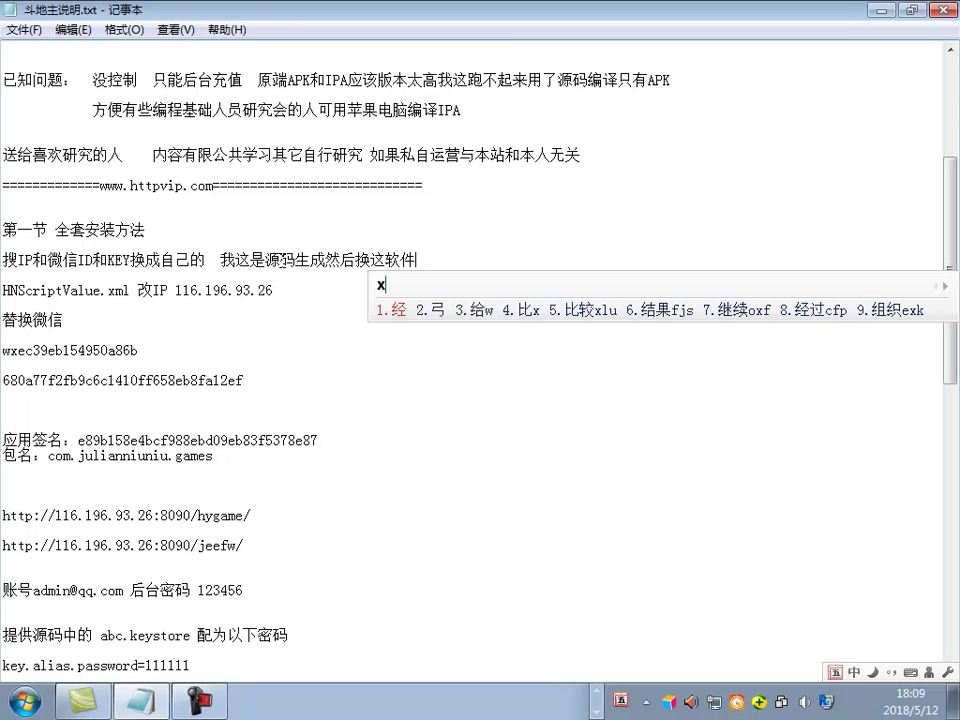
pyautogui.write('编译')
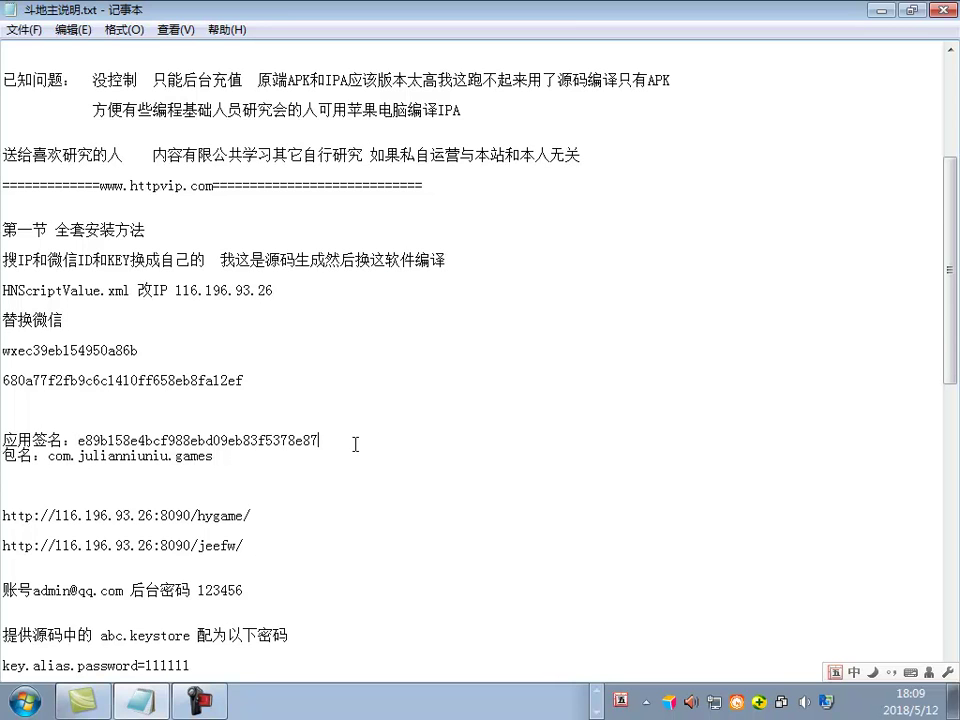
pyautogui.write('个')
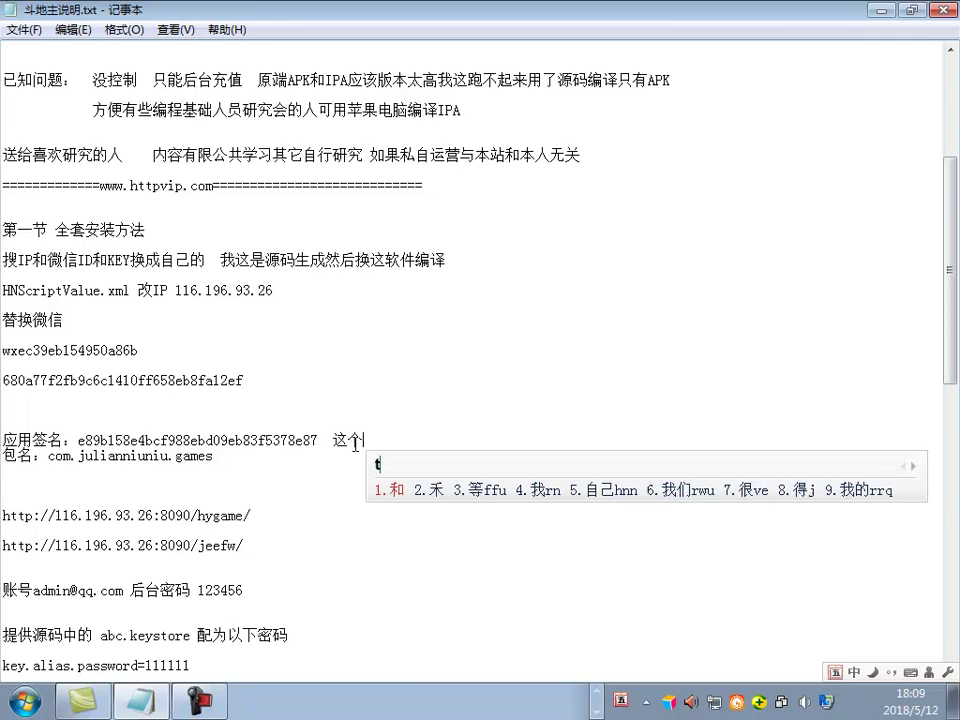
pyautogui.write('签名是固定的')
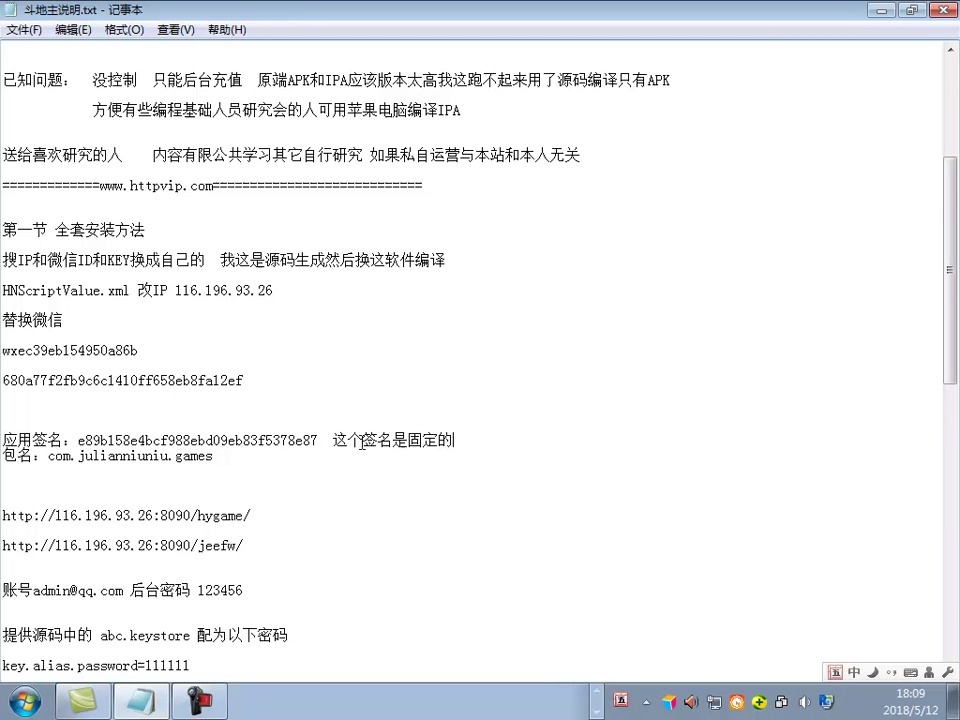
pyautogui.moveTo(501, 438); pyautogui.dragTo(257, 407)
pyautogui.click(495, 452)
pyautogui.moveTo(495, 452); pyautogui.dragTo(399, 426)
pyautogui.click(398, 413)
pyautogui.scroll(-1, 546, 521)
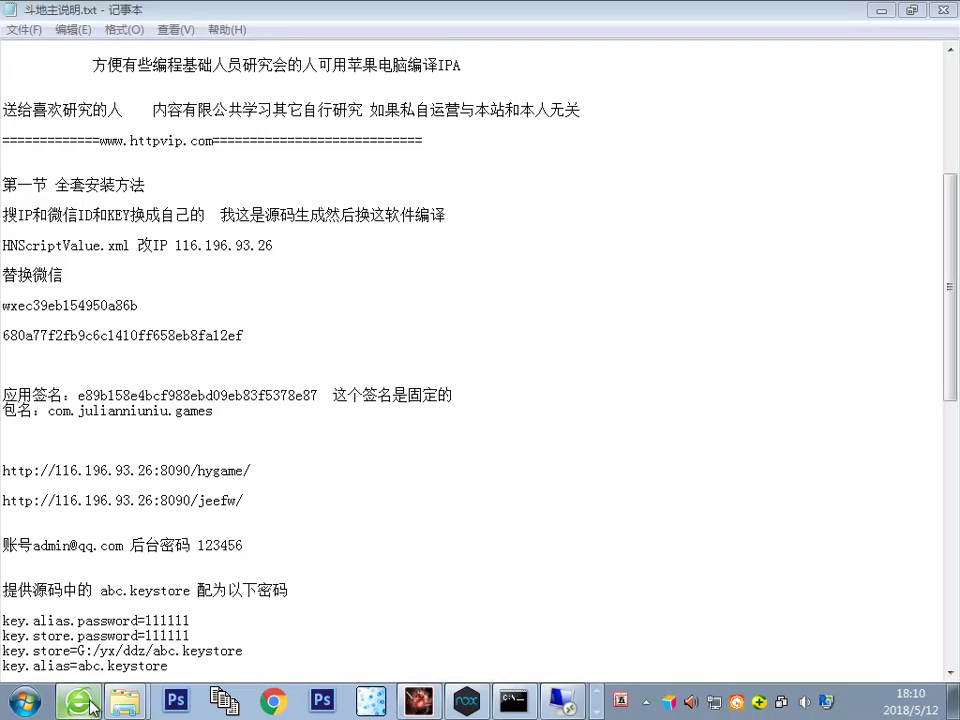
# Step: Check the app's registered Android signature and package name com.julianniuniu.games on WeChat Open Platform
pyautogui.click(79, 701)
pyautogui.click(505, 20)
pyautogui.click(364, 18)
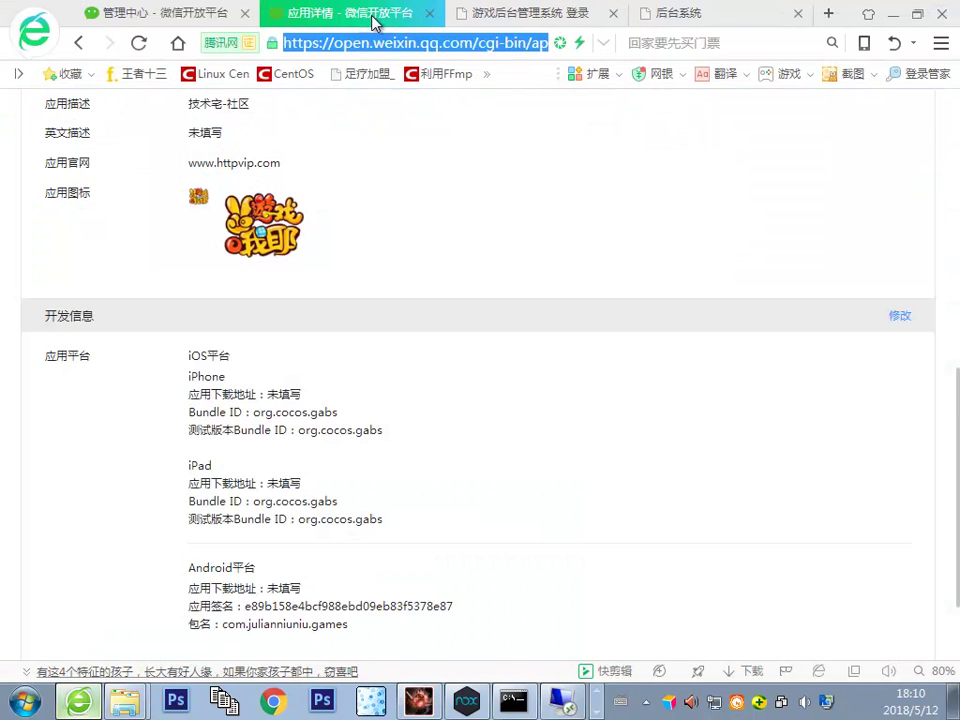
pyautogui.scroll(-3, 320, 410)
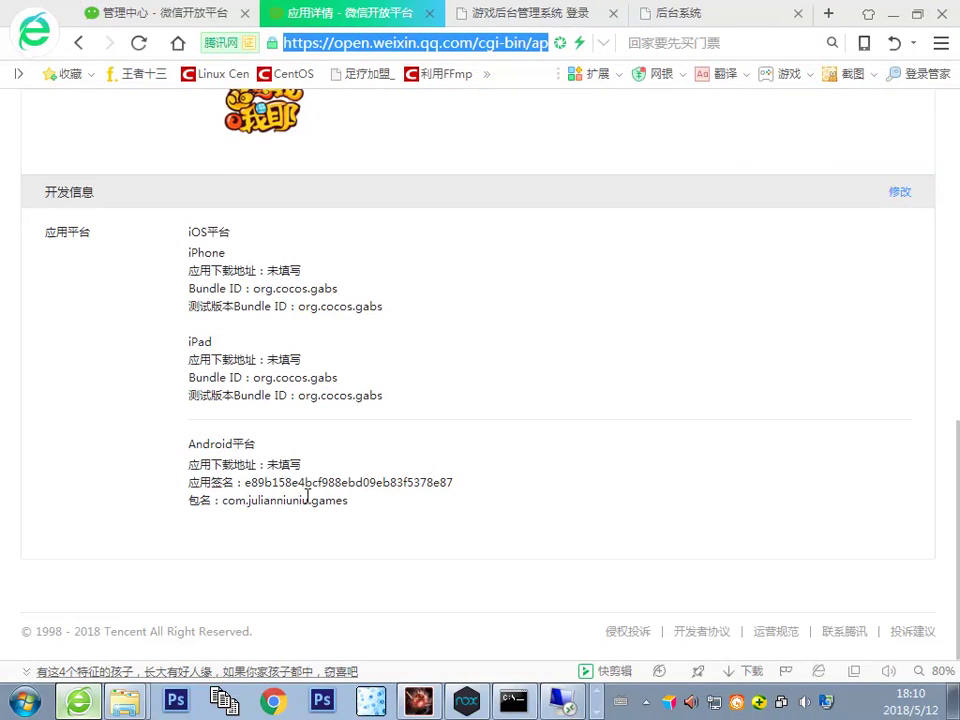
pyautogui.moveTo(222, 500); pyautogui.dragTo(350, 500)
pyautogui.click(322, 455)
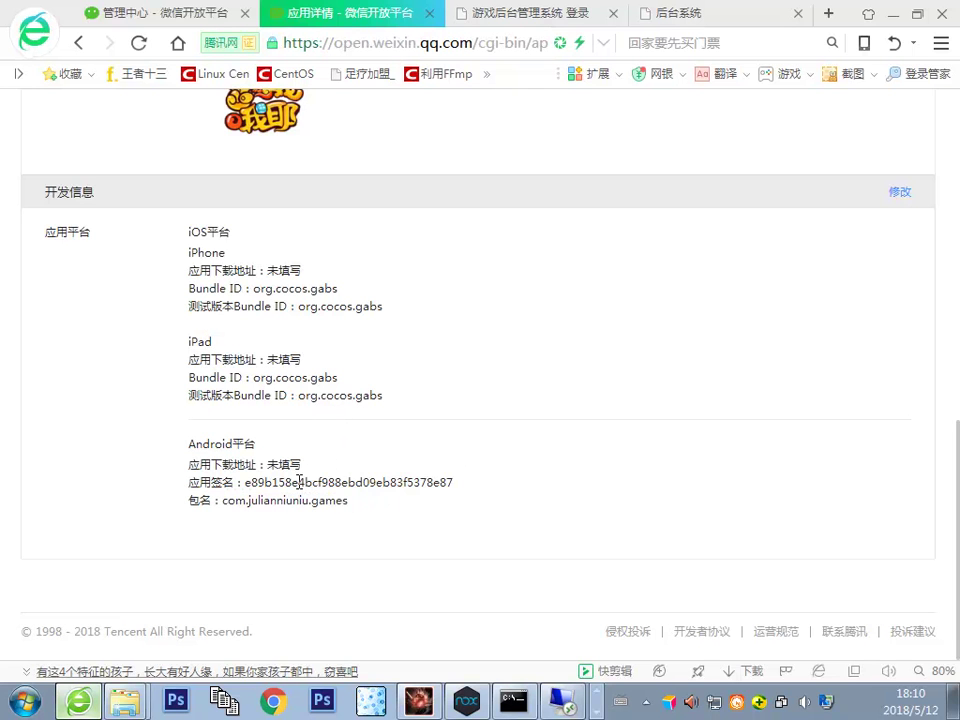
pyautogui.doubleClick(255, 484)
pyautogui.doubleClick(278, 500)
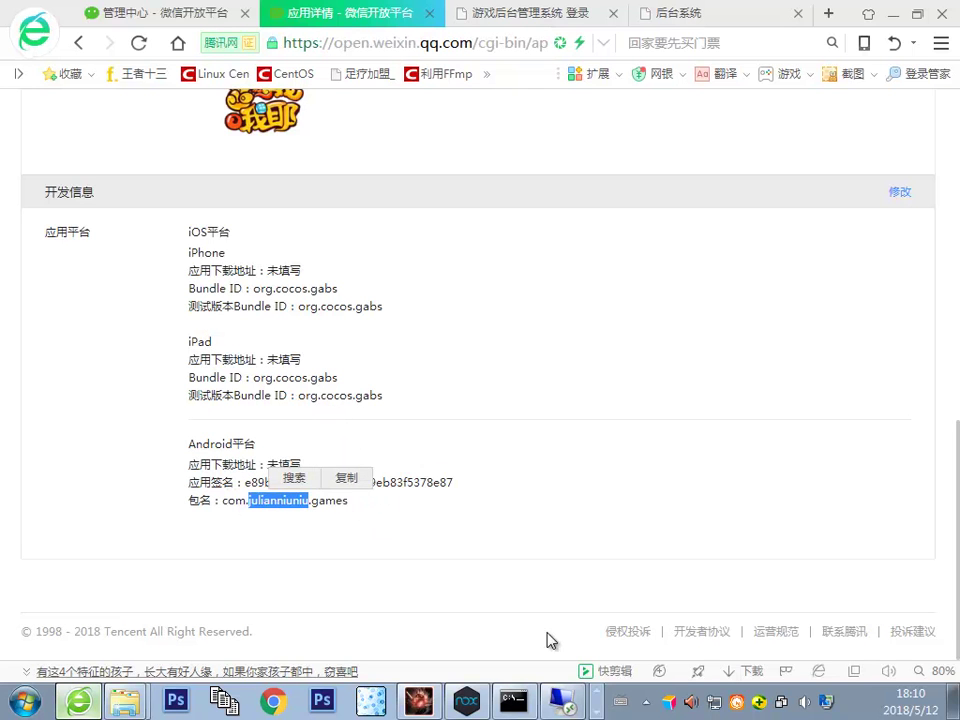
pyautogui.hotkey('alt', 'Tab')
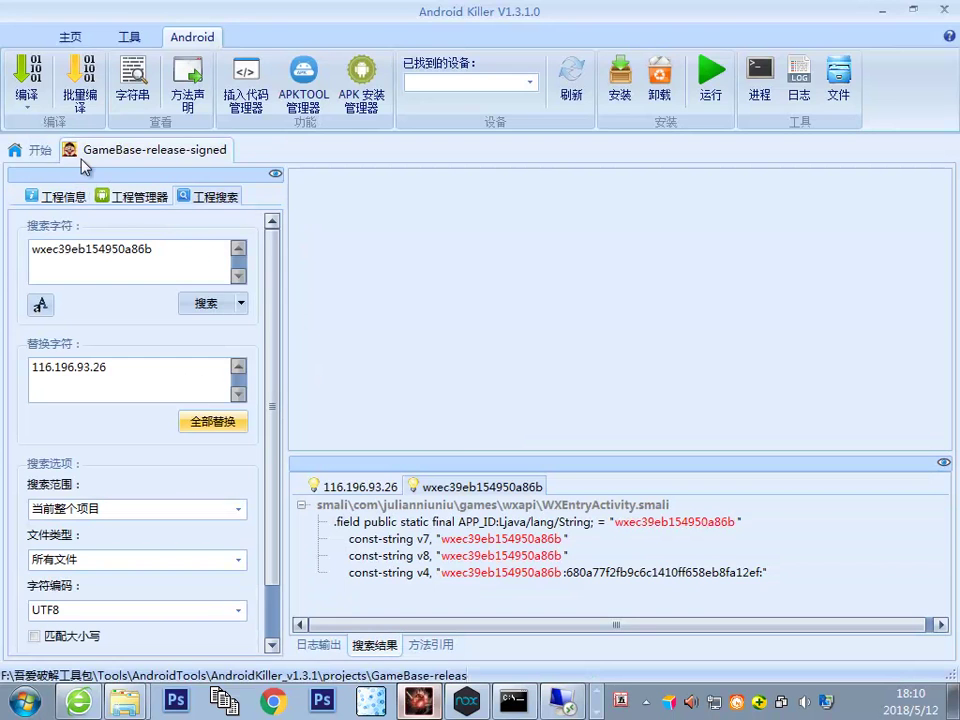
# Step: Open AndroidManifest.xml and confirm its package attribute reads com.julianniuniu.games
pyautogui.click(132, 196)
pyautogui.doubleClick(90, 377)
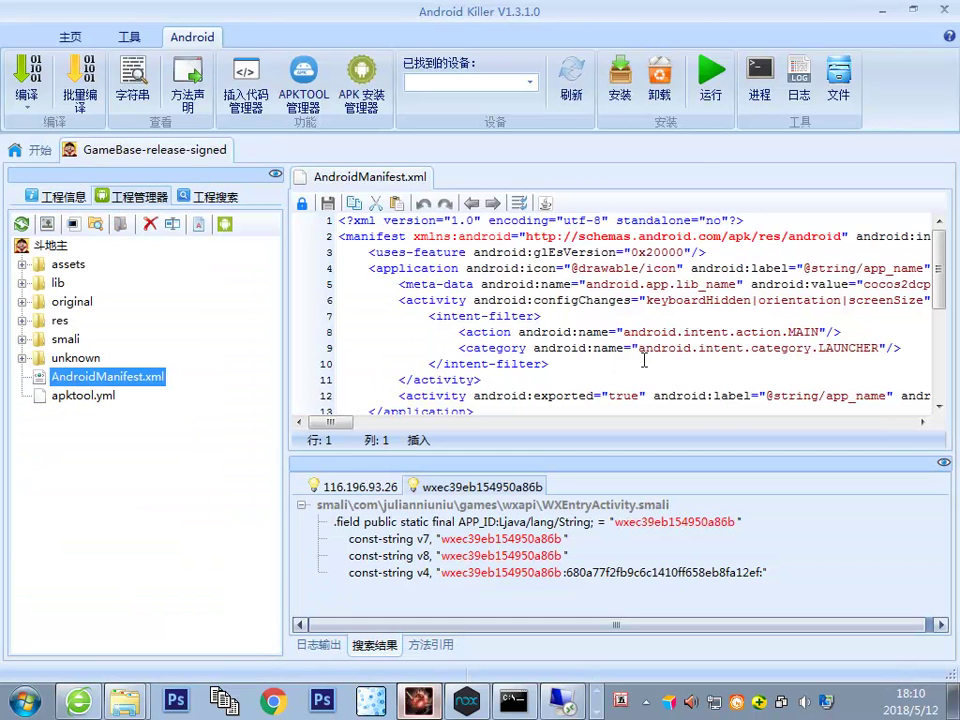
pyautogui.click(366, 422)
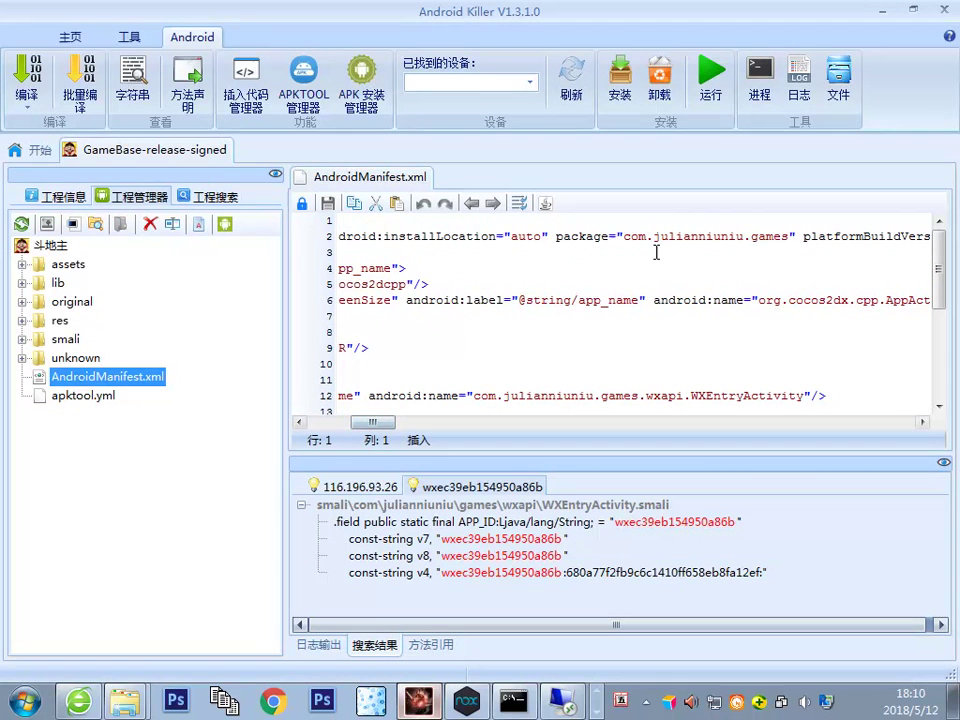
pyautogui.moveTo(625, 236); pyautogui.dragTo(789, 243)
pyautogui.click(597, 708)
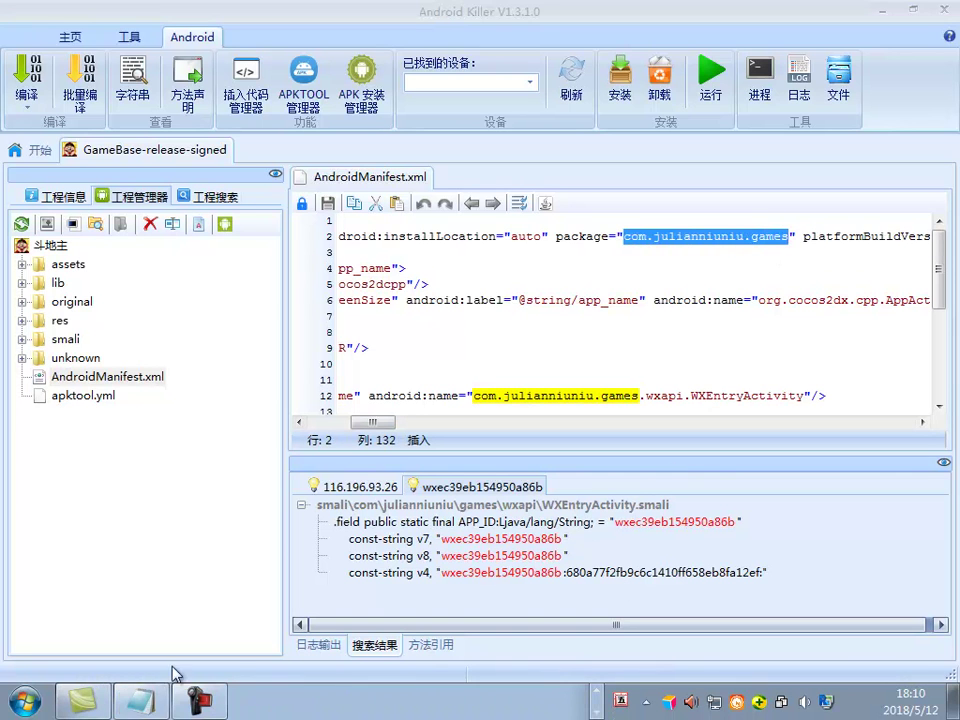